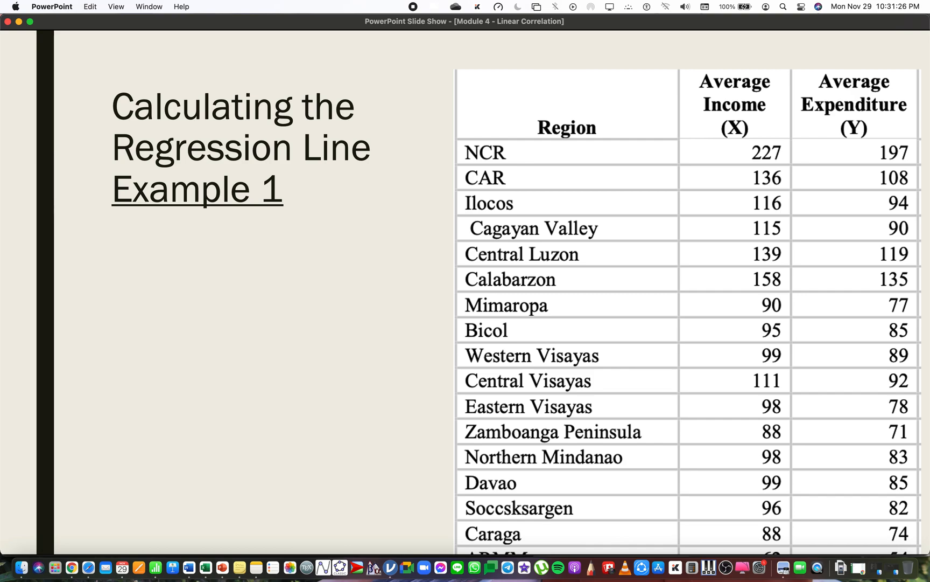
Move the income and expenditure table on the Example 1 slide so its last row, ARMM, fits, and resume the slide show.
click(749, 414)
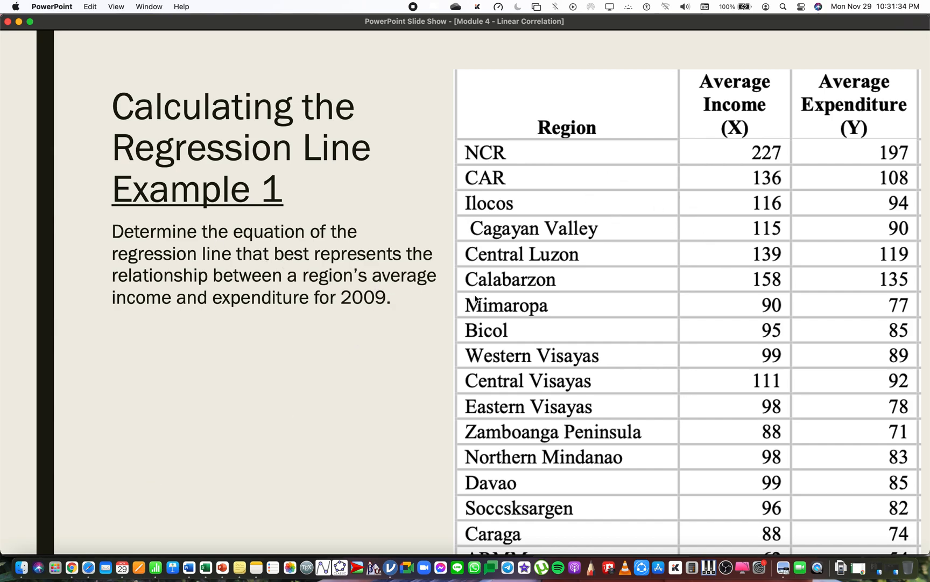
key(Escape)
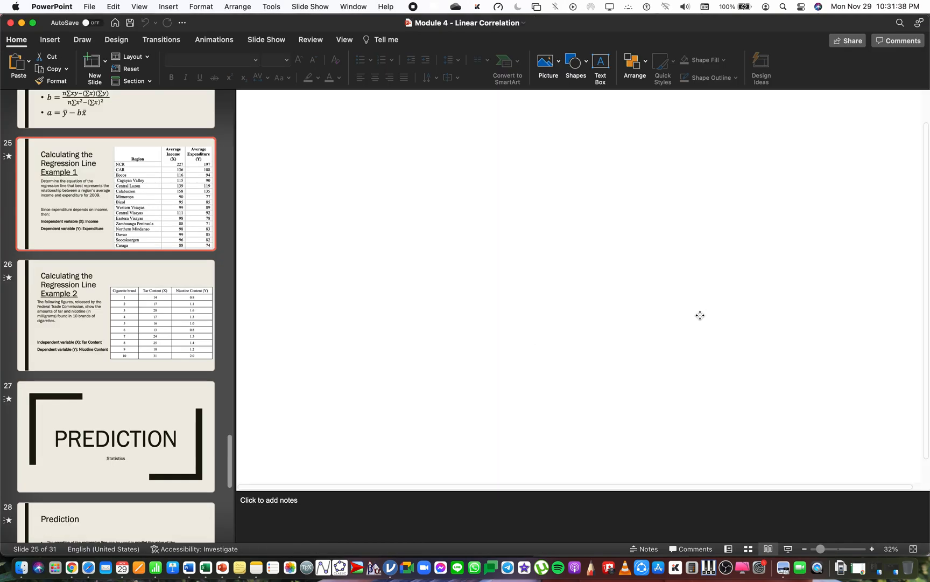
drag(701, 315, 236, 263)
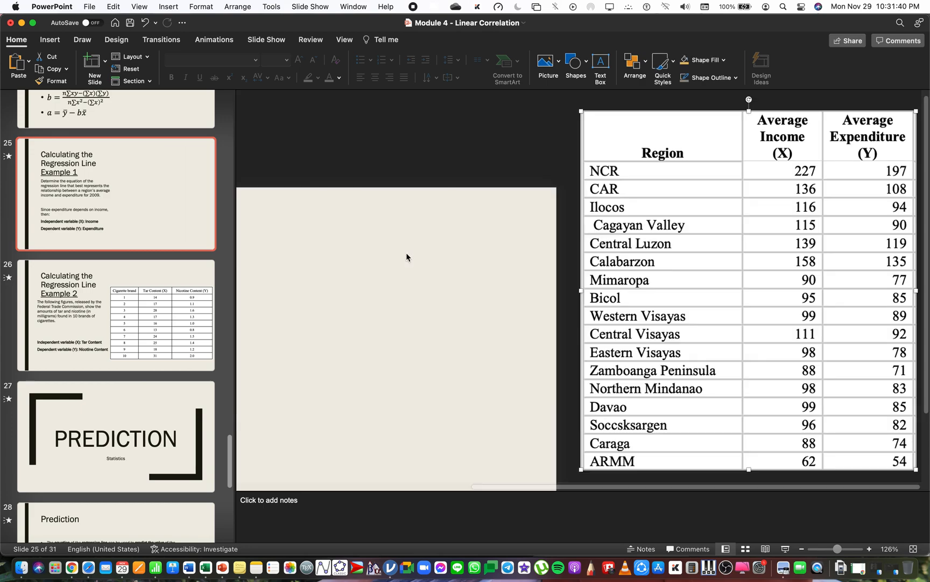
drag(722, 273, 676, 264)
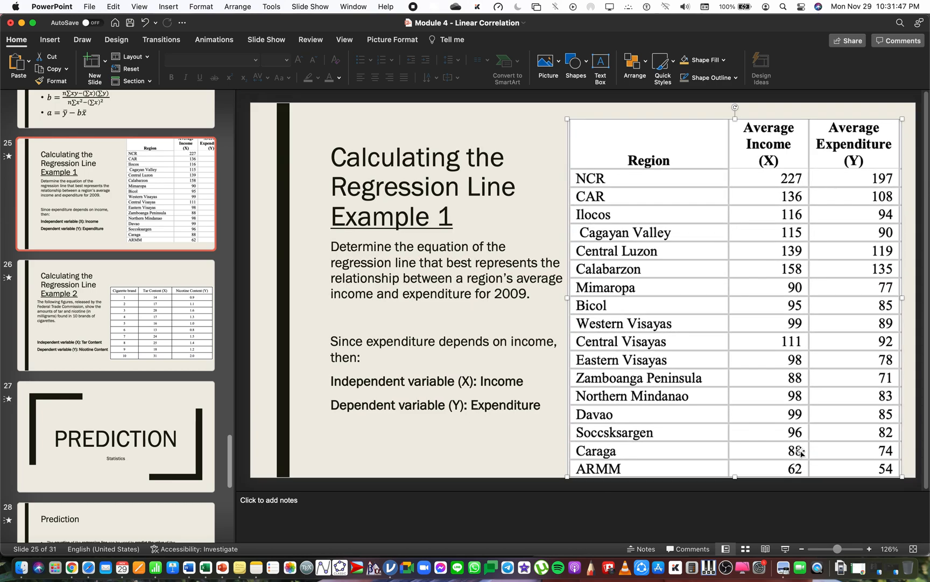
click(771, 549)
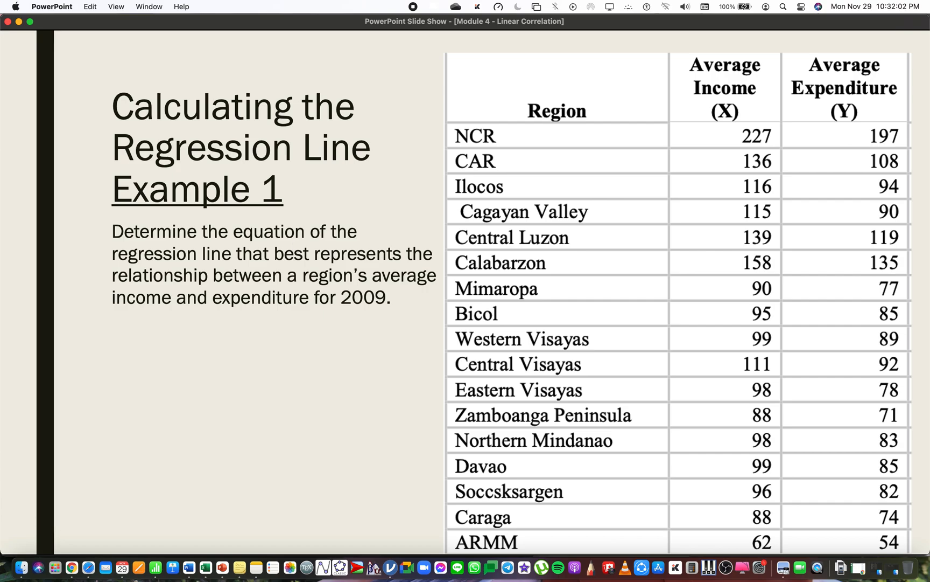
Reveal the remaining Example 1 text, including the independent and dependent variables, and keep the show on that slide.
click(560, 351)
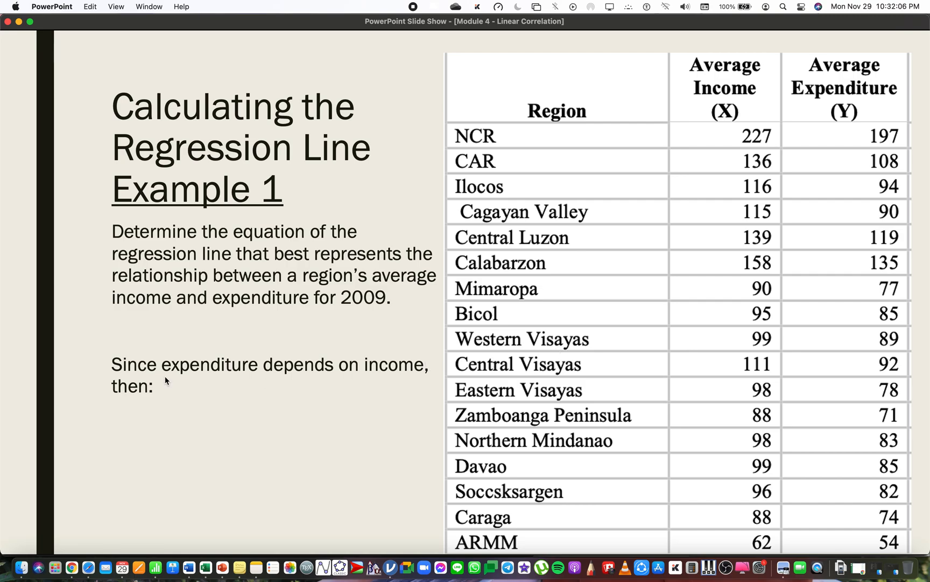
click(371, 391)
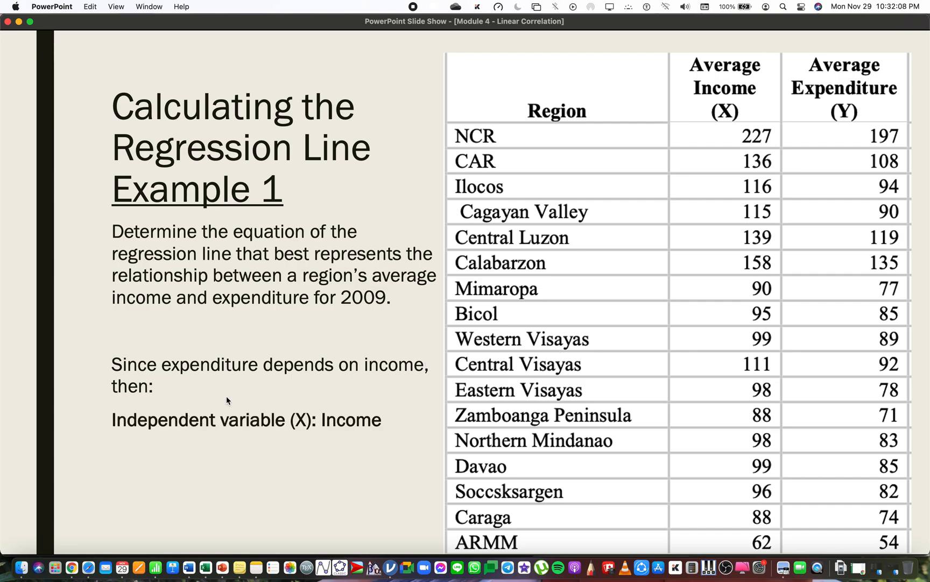
click(553, 377)
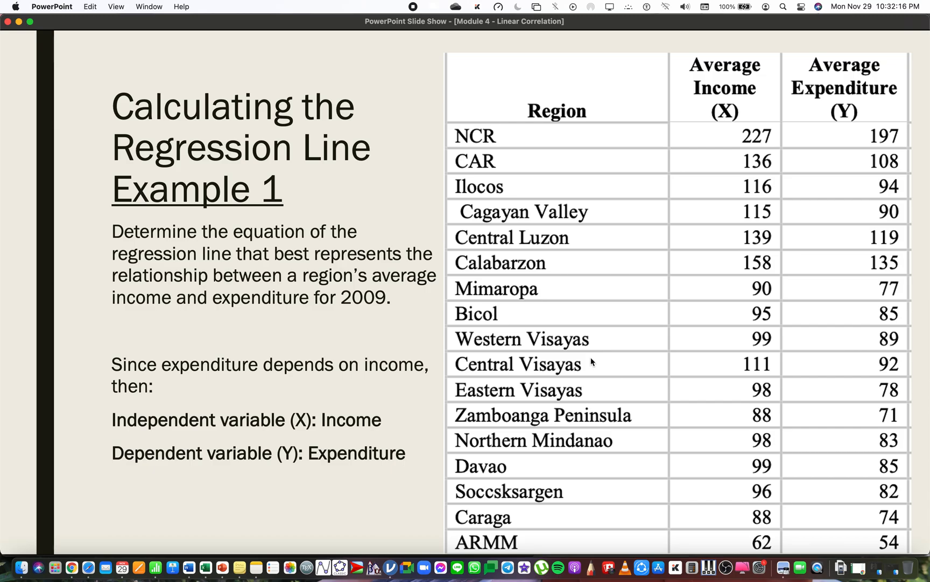
click(447, 382)
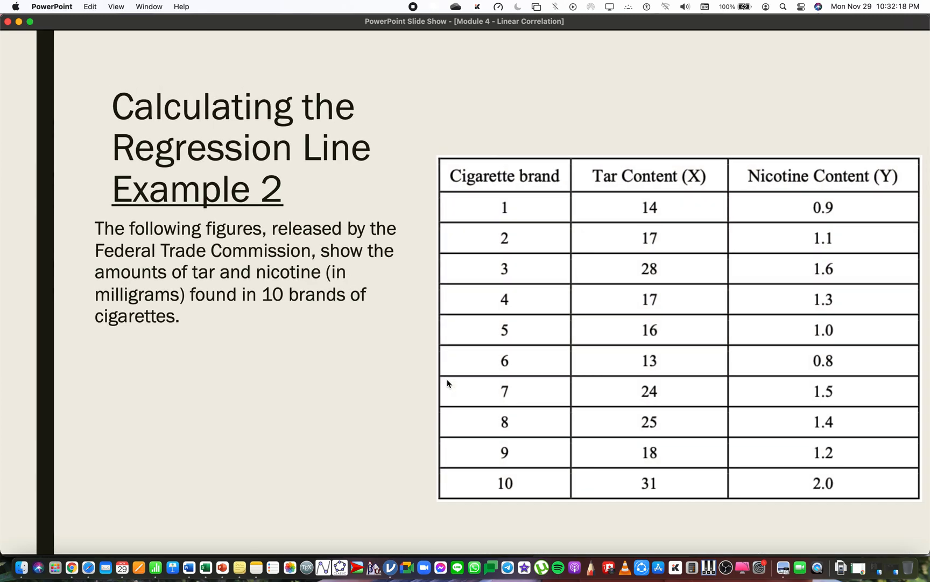
click(447, 382)
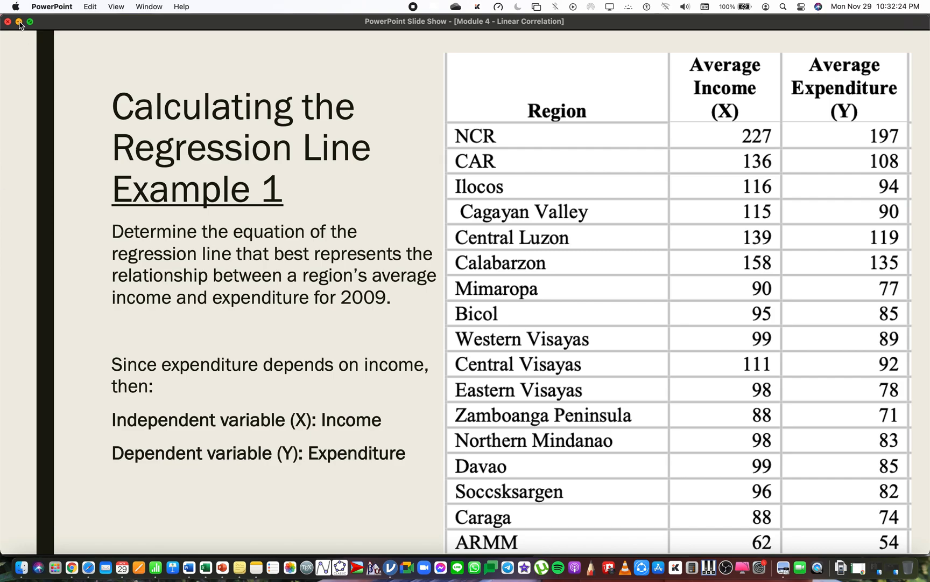
Shrink the slide show window and place it beside the Excel workbook so the region table can be read alongside.
drag(927, 21, 506, 30)
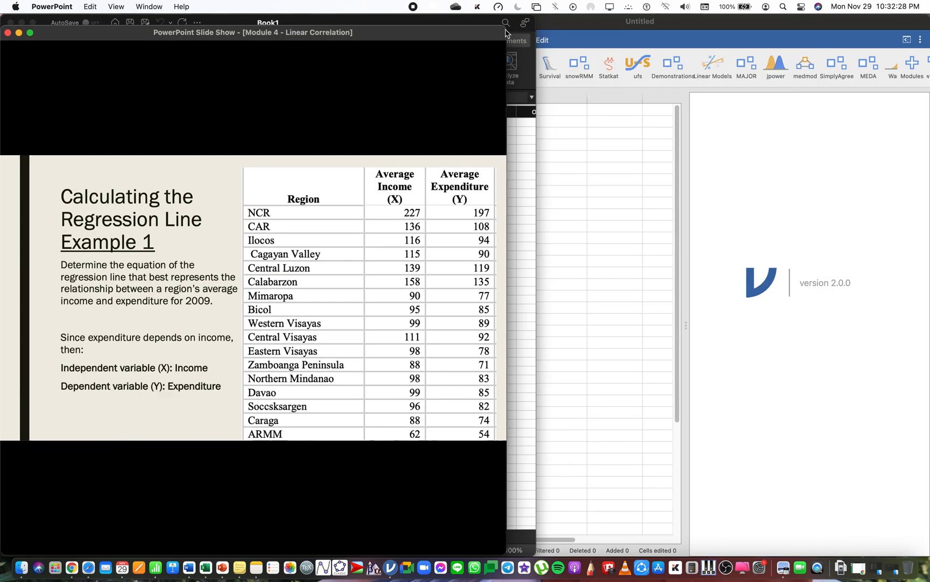
drag(506, 542, 487, 412)
drag(373, 38, 828, 14)
drag(445, 400, 315, 209)
Switch to the blank Excel workbook and enter the headers Income in A1 and Expenditure in B1.
click(36, 123)
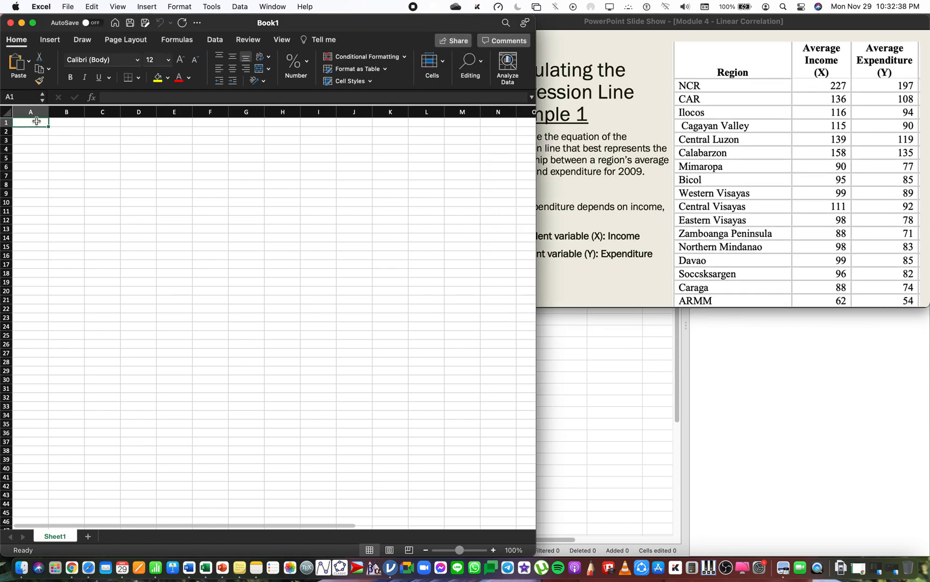
key(Right)
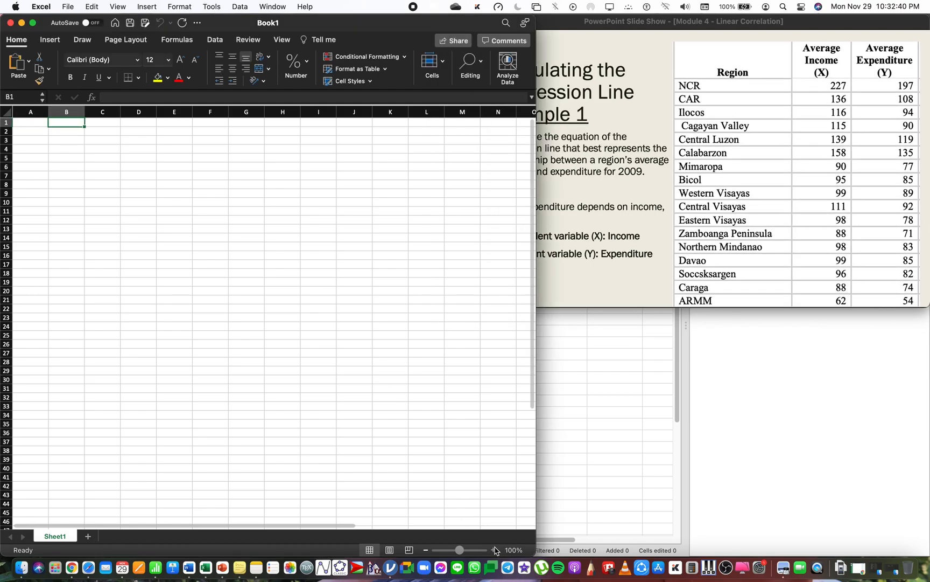
click(494, 550)
click(494, 550)
click(494, 549)
click(494, 550)
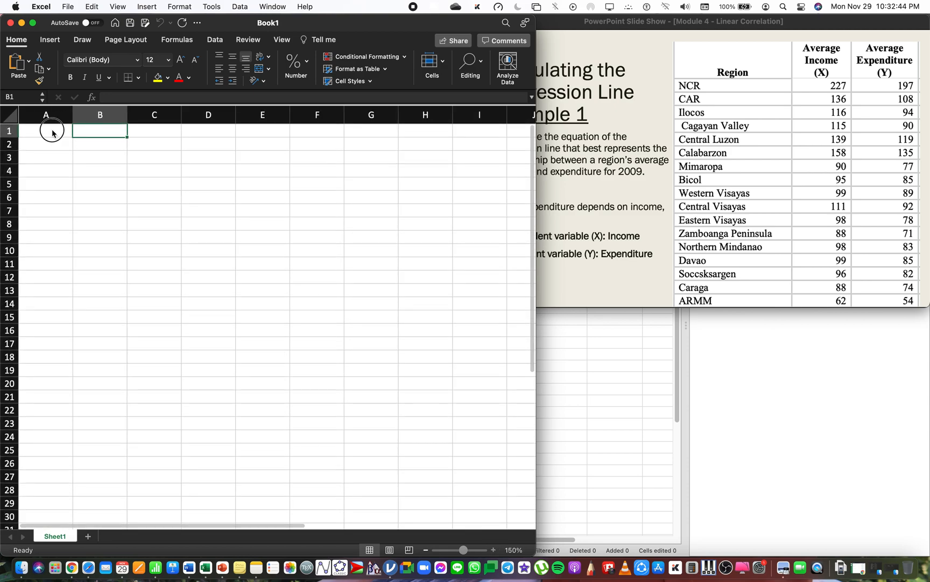
click(53, 131)
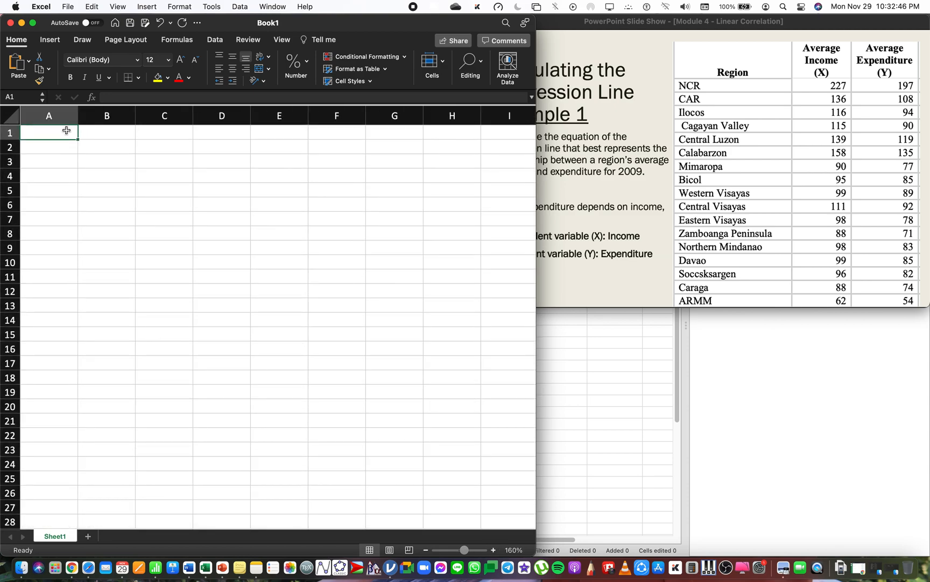
text(Average)
double_click(67, 130)
text(Income)
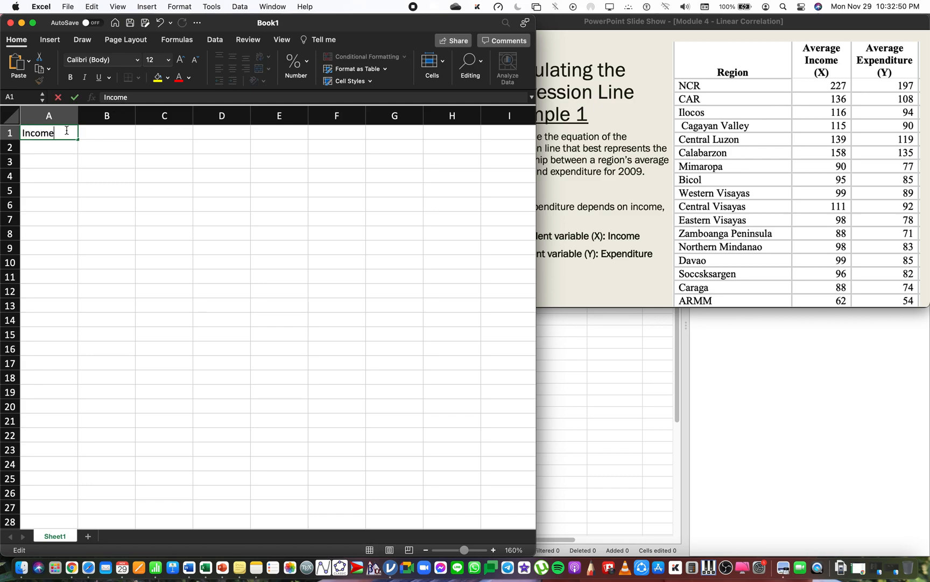
key(Tab)
text(Expenditure)
key(Return)
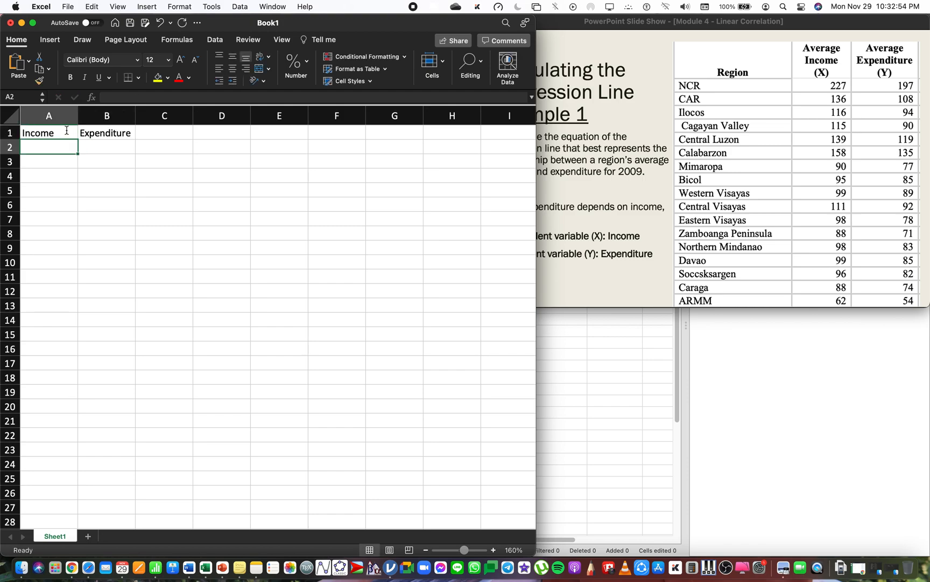
Fill A2 to A7 with the incomes 227, 136, 116, 115, 139 and 158 for NCR through Calabarzon.
text(227)
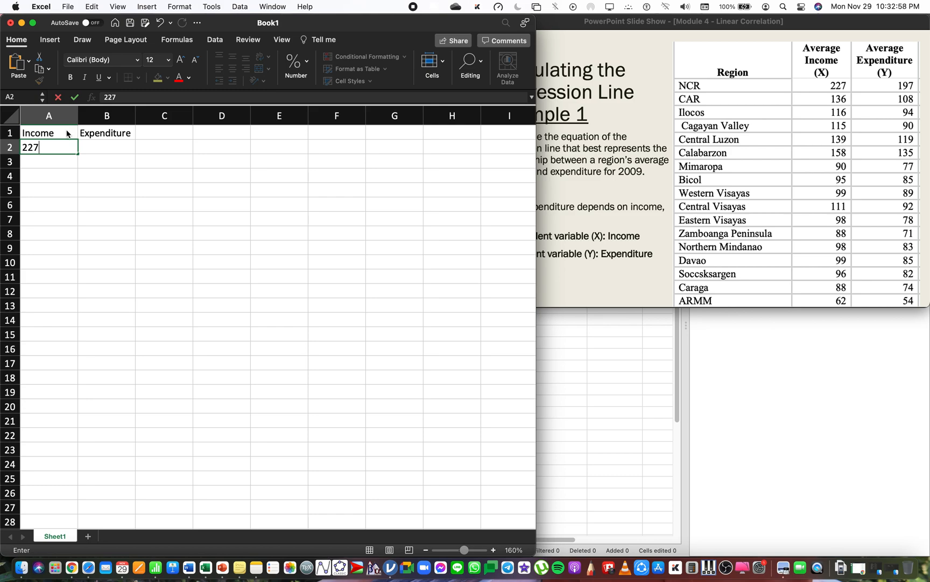
key(Return)
text(136)
key(Return)
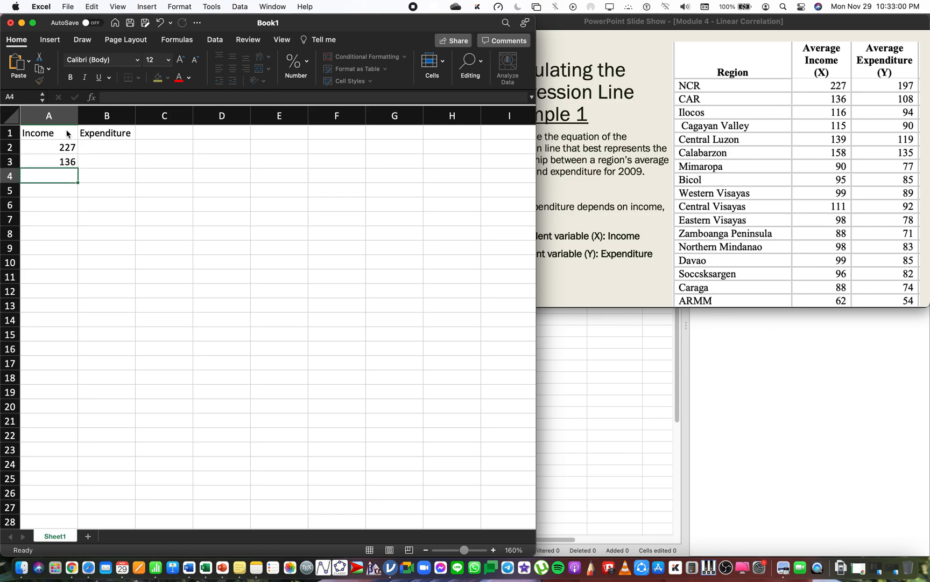
text(116)
key(Return)
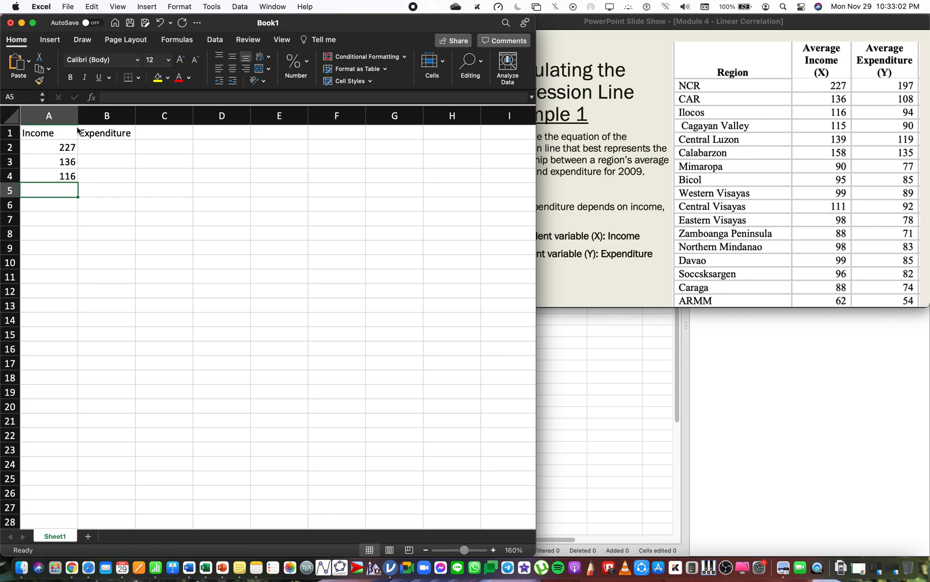
text(115)
key(Return)
text(139)
key(Return)
text(158)
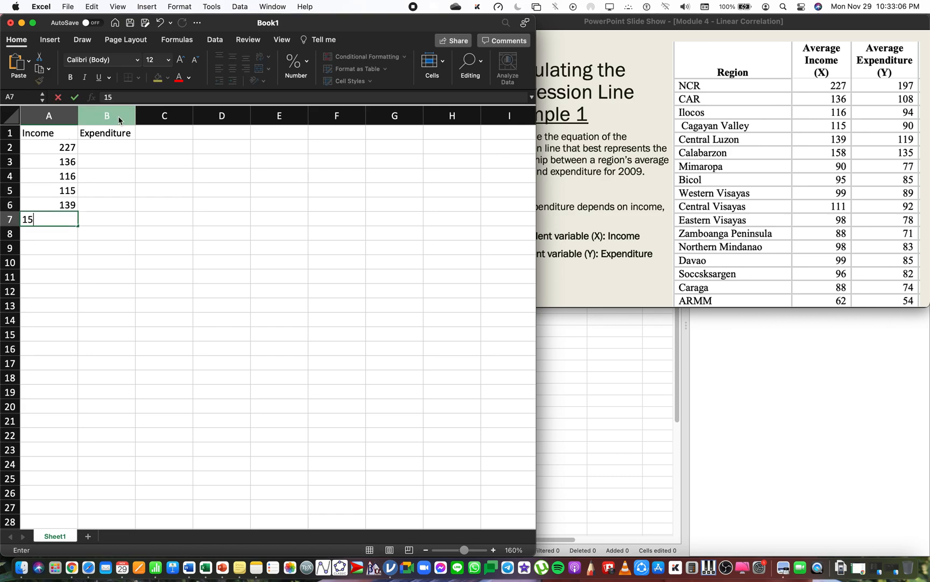
key(Return)
Fill A8 to A13 with the incomes 90, 95, 99, 111, 98 and 88 for Mimaropa through Zamboanga Peninsula.
text(90)
key(Return)
text(95)
key(Return)
text(99)
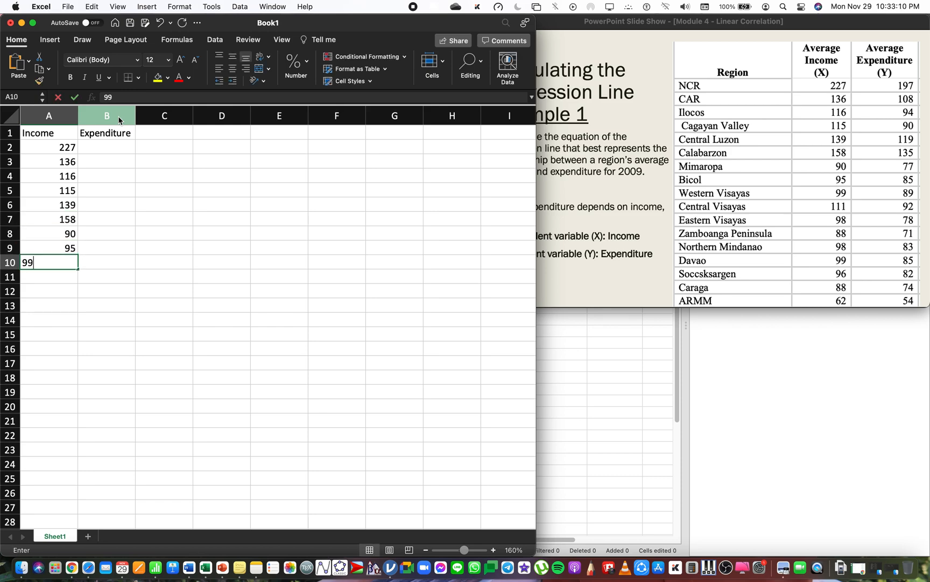
key(Return)
text(111)
key(Return)
text(98)
key(Return)
text(88)
key(Return)
Complete the Income column in A14 to A18 with 98, 99, 96, 88 and 62 for Northern Mindanao through ARMM.
text(98)
key(Return)
text(99)
key(Return)
text(96)
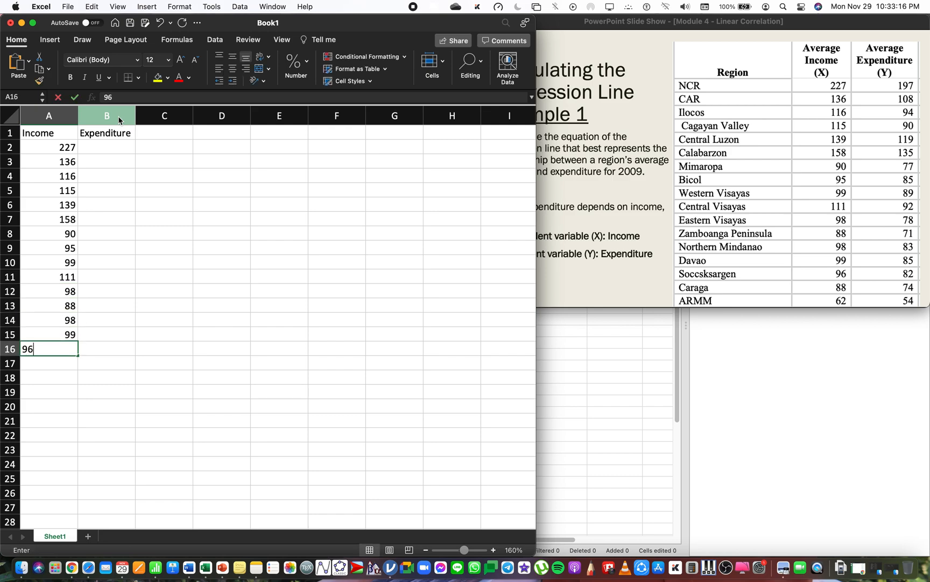
key(Return)
text(88)
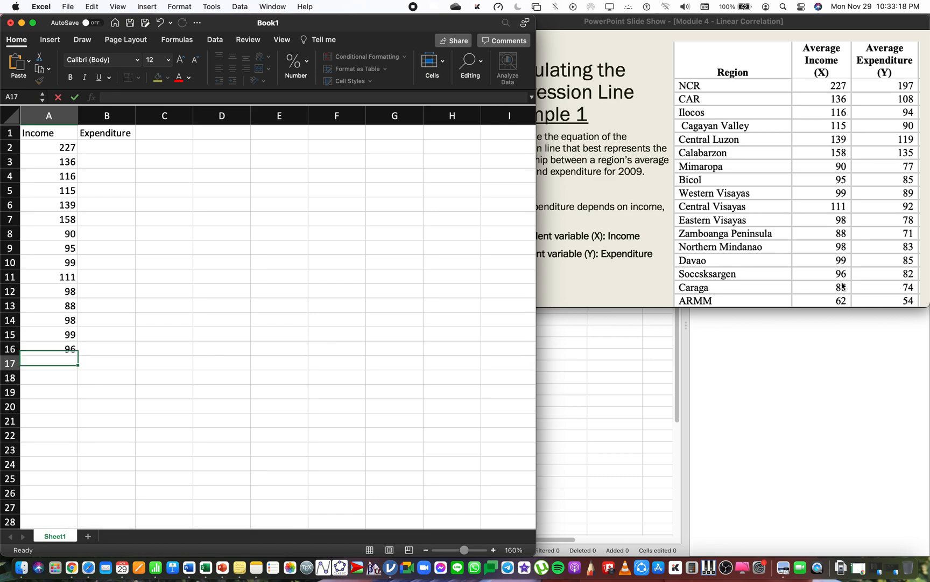
key(Return)
text(62)
key(Return)
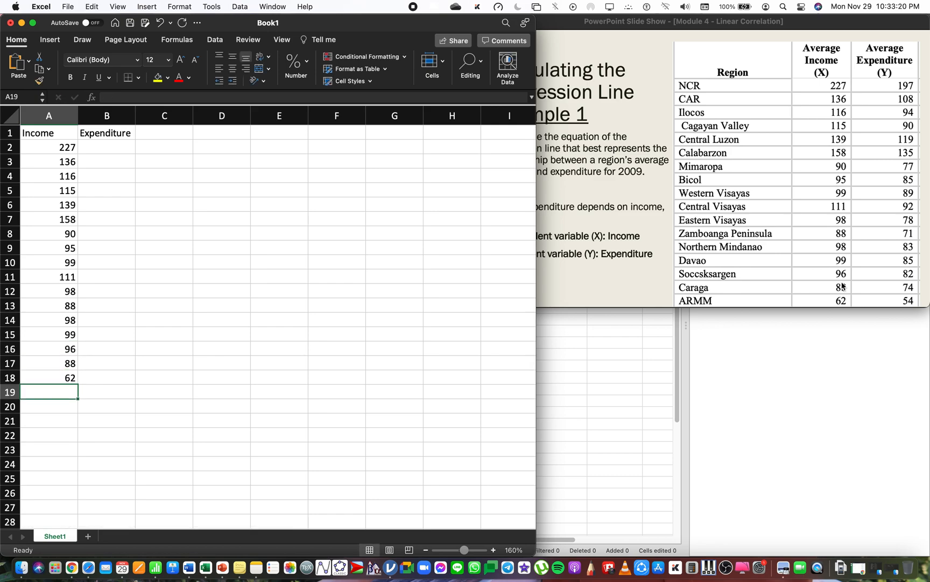
Fill B2 to B7 with the expenditures 197, 108, 94, 90, 119 and 135 for NCR through Calabarzon.
click(125, 154)
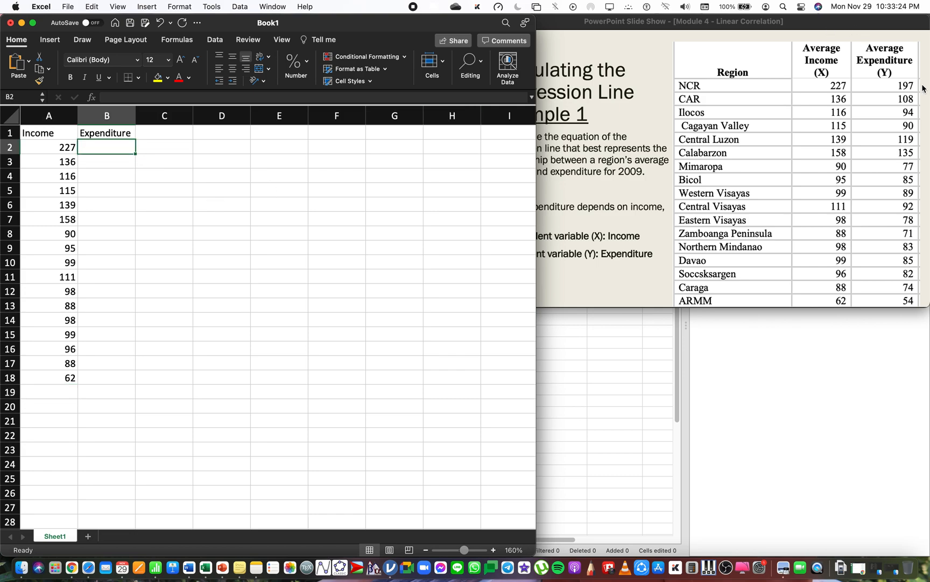
text(197)
key(Return)
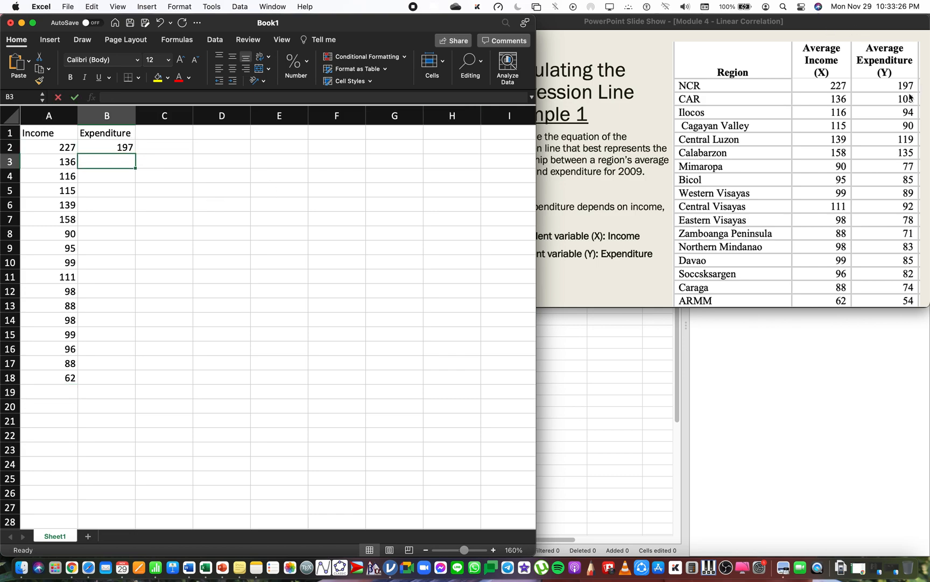
text(108)
key(Return)
text(94)
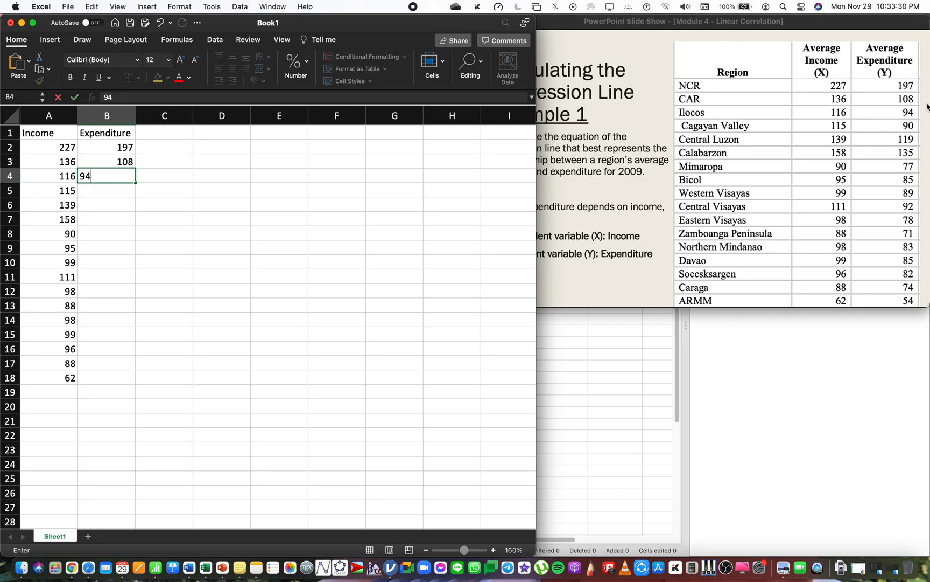
key(Return)
text(90)
key(Return)
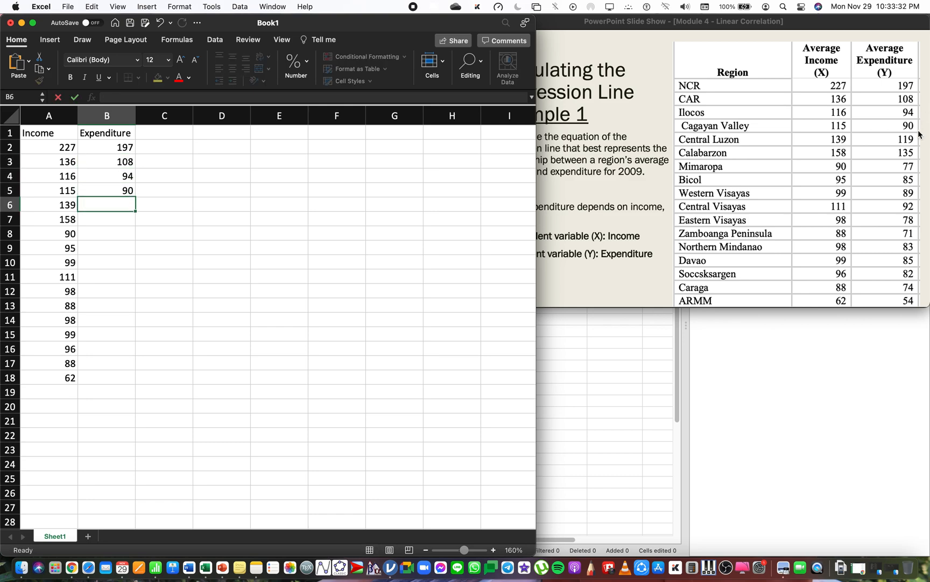
text(119)
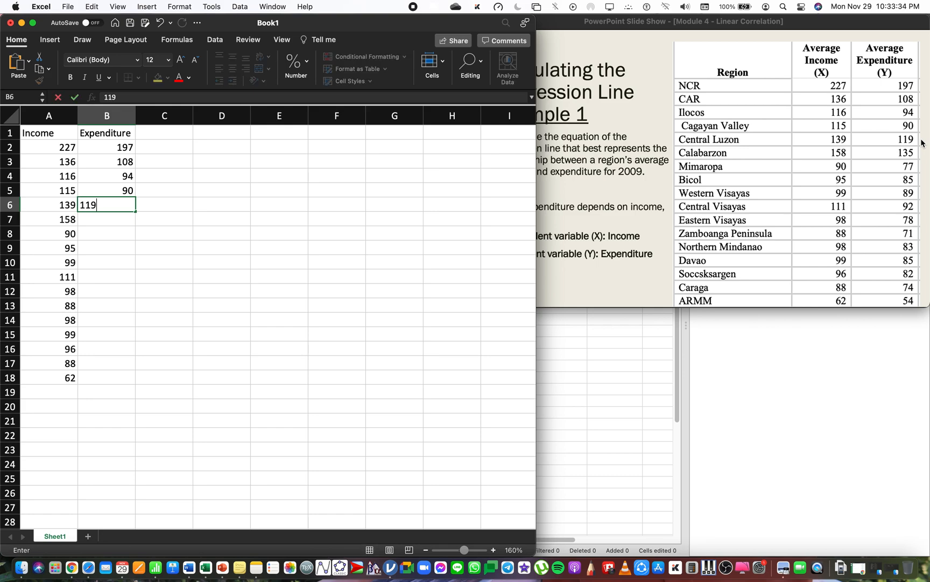
key(Return)
text(135)
key(Return)
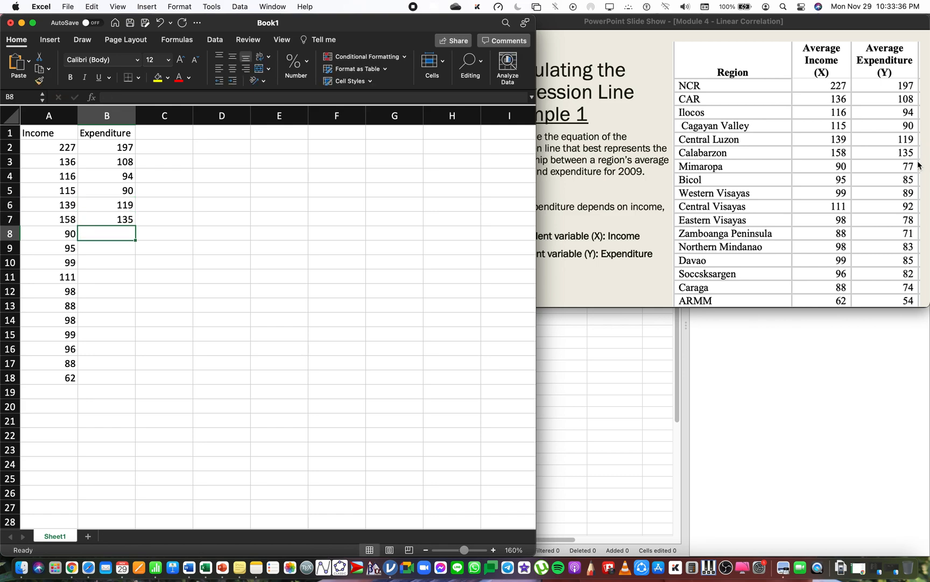
Fill B8 to B13 with the expenditures 77, 85, 89, 92, 78 and 71 for Mimaropa through Zamboanga Peninsula.
text(77)
key(Return)
text(85)
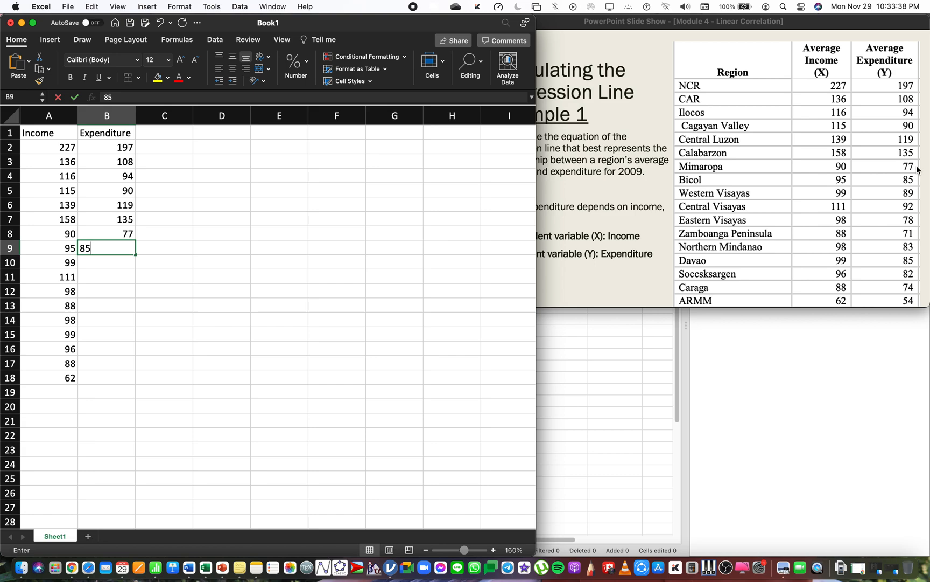
key(Return)
text(89)
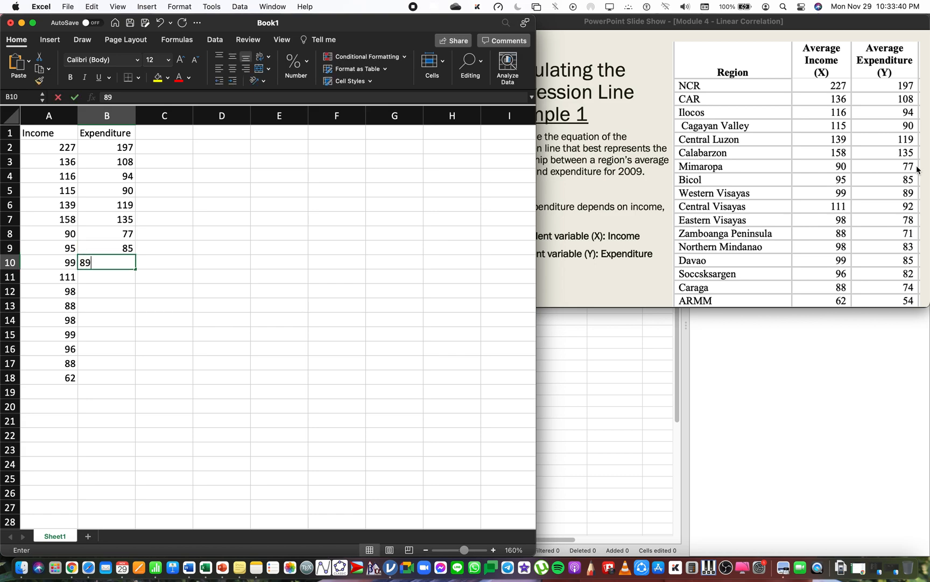
key(Return)
text(92)
key(Return)
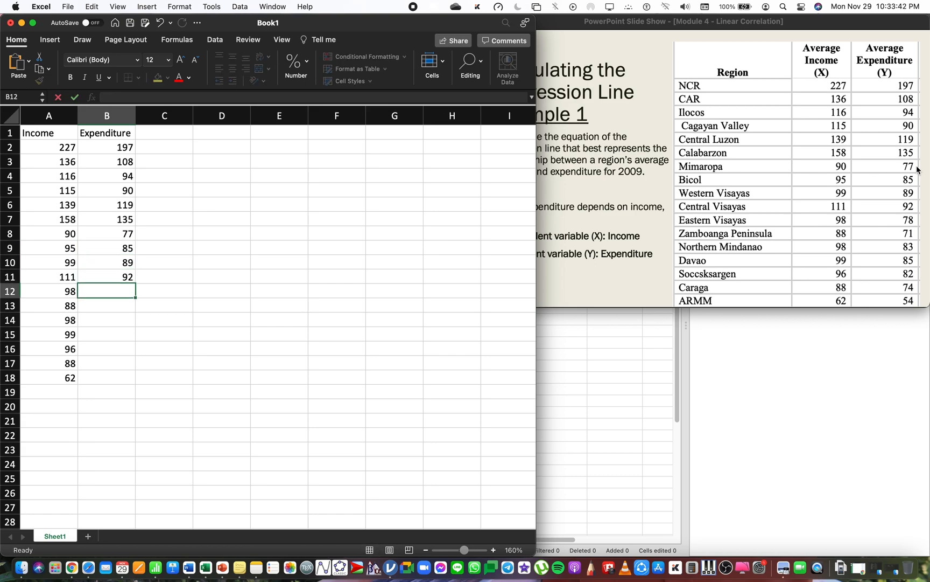
text(78)
key(Return)
text(71)
key(Return)
Complete the Expenditure column in B14 to B18 with 83, 85, 82, 74 and 54 for Northern Mindanao through ARMM.
text(83)
key(Return)
text(85)
key(Return)
text(82)
key(Return)
text(74)
key(Return)
text(54)
key(Return)
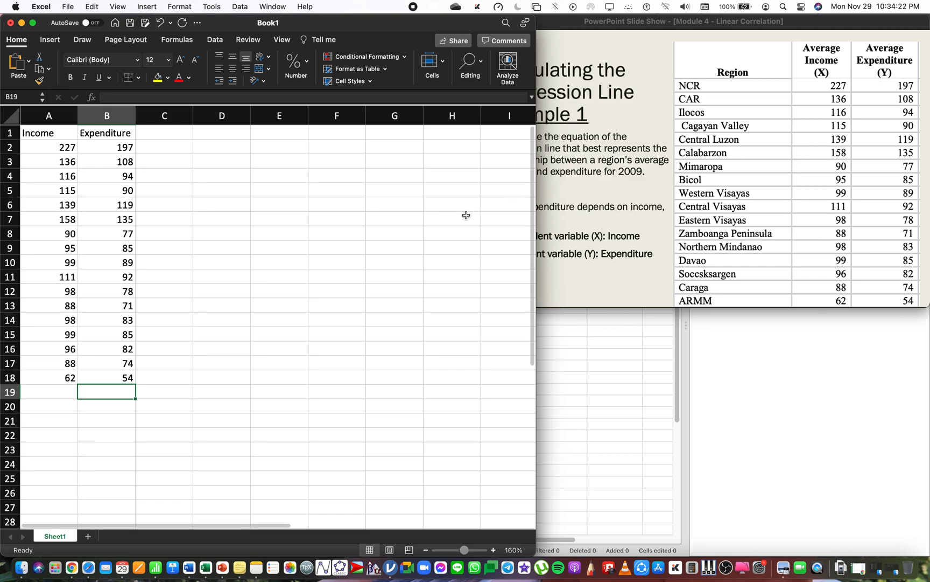
Shrink the slide show window and insert a markers-only scatter chart of the Income and Expenditure data in A1:B18.
click(552, 272)
drag(457, 307, 537, 283)
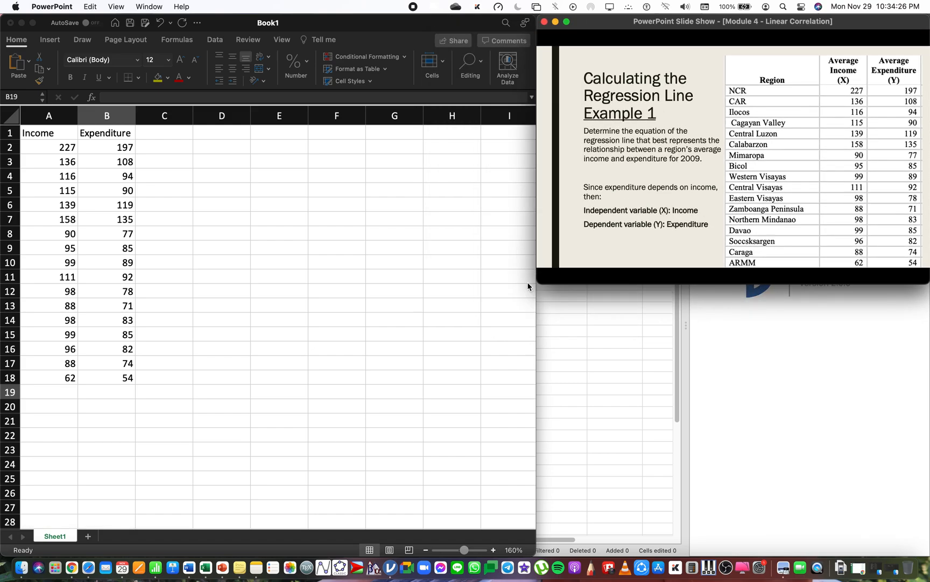
click(58, 134)
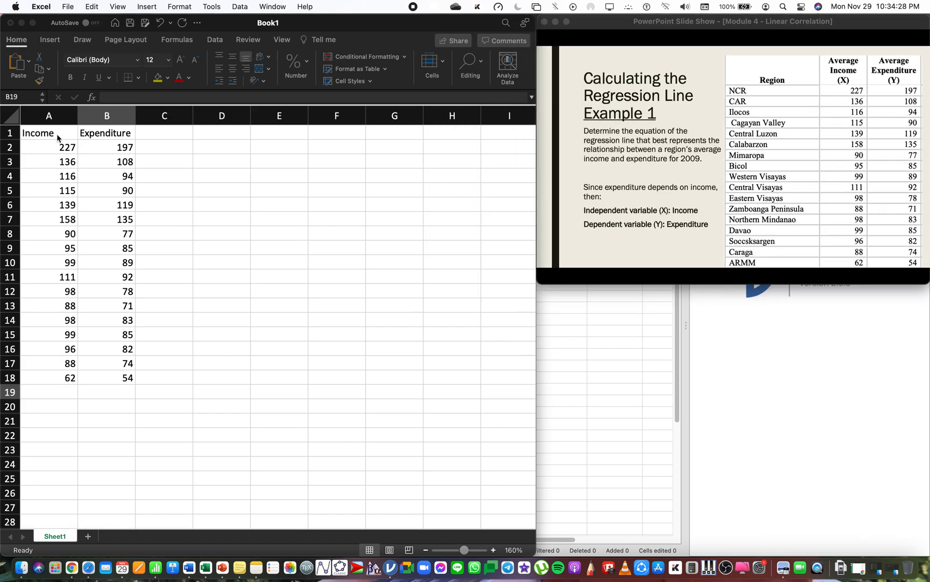
drag(58, 134, 122, 374)
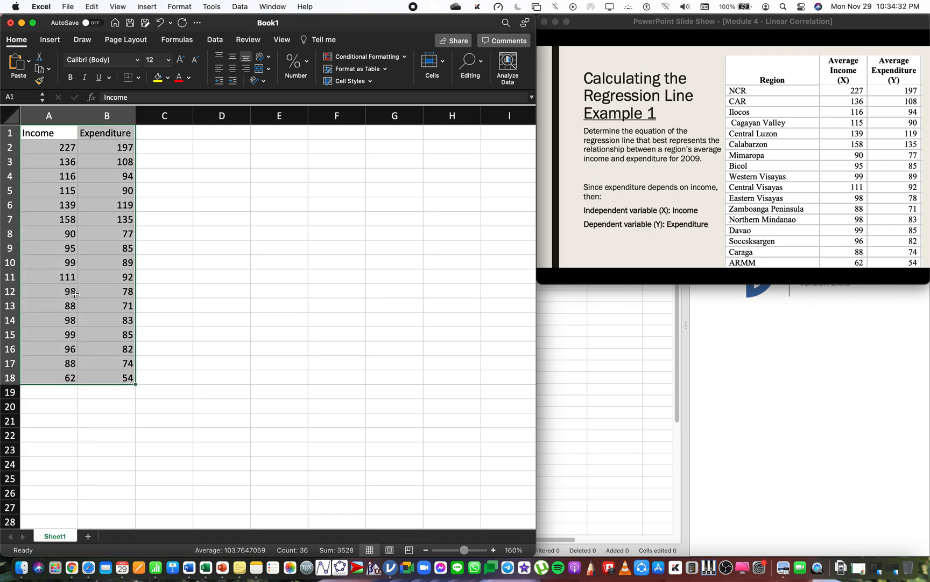
click(50, 40)
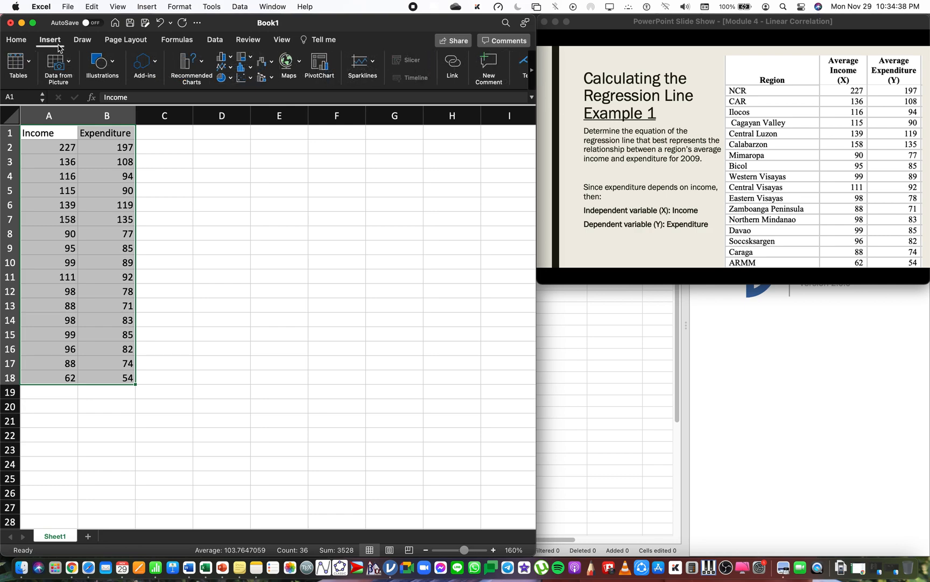
click(244, 78)
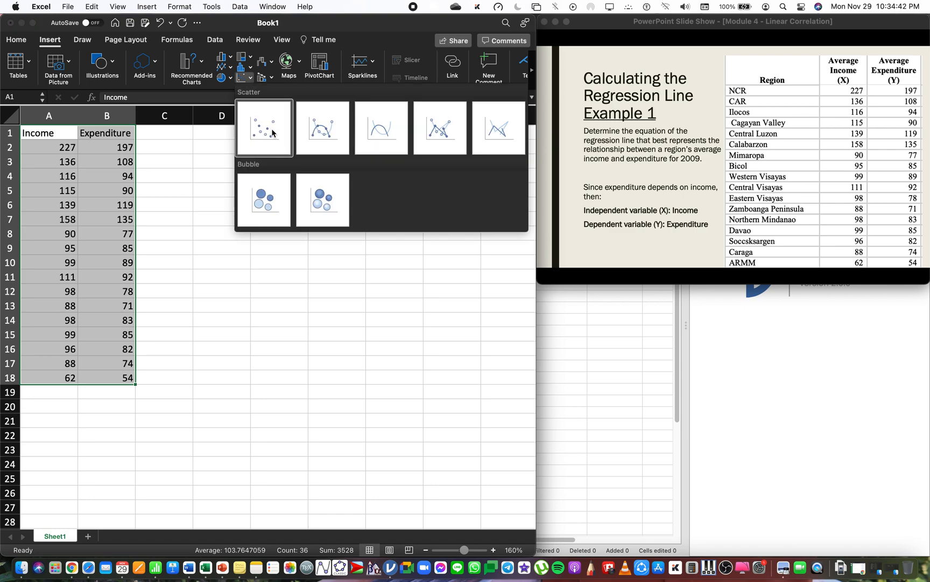
click(248, 82)
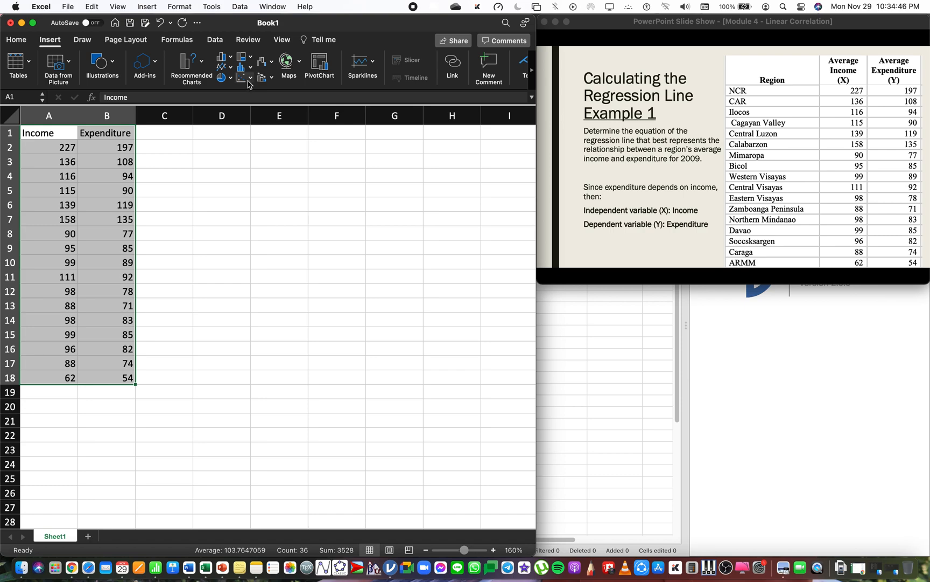
click(249, 82)
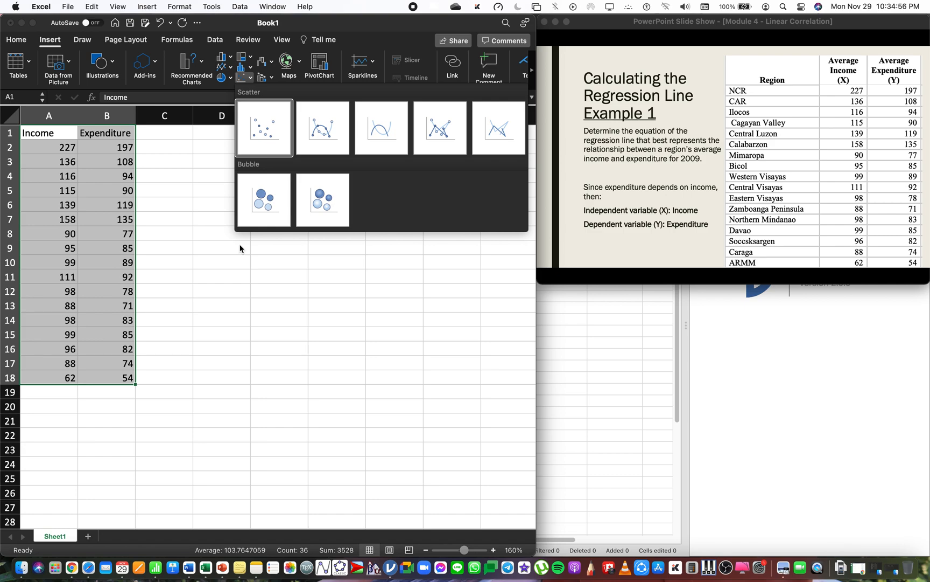
drag(248, 233, 280, 161)
Add a linear trendline to the scatter points and display its equation on the chart, placed above the line.
click(281, 288)
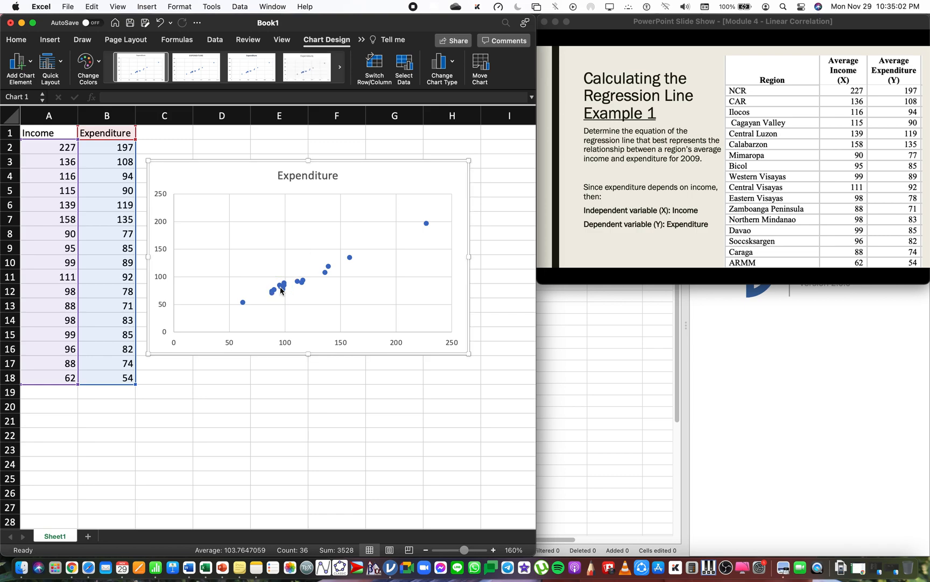
right_click(281, 290)
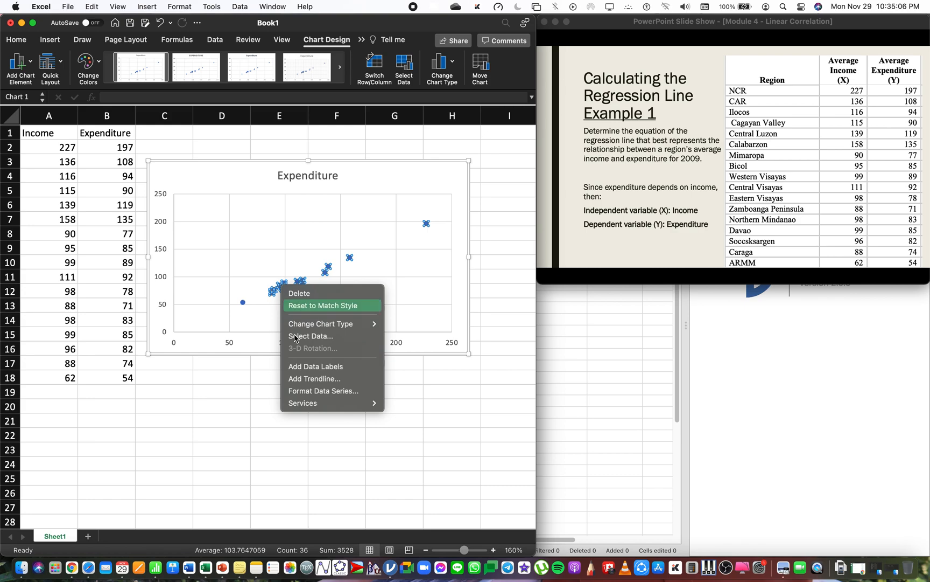
click(315, 379)
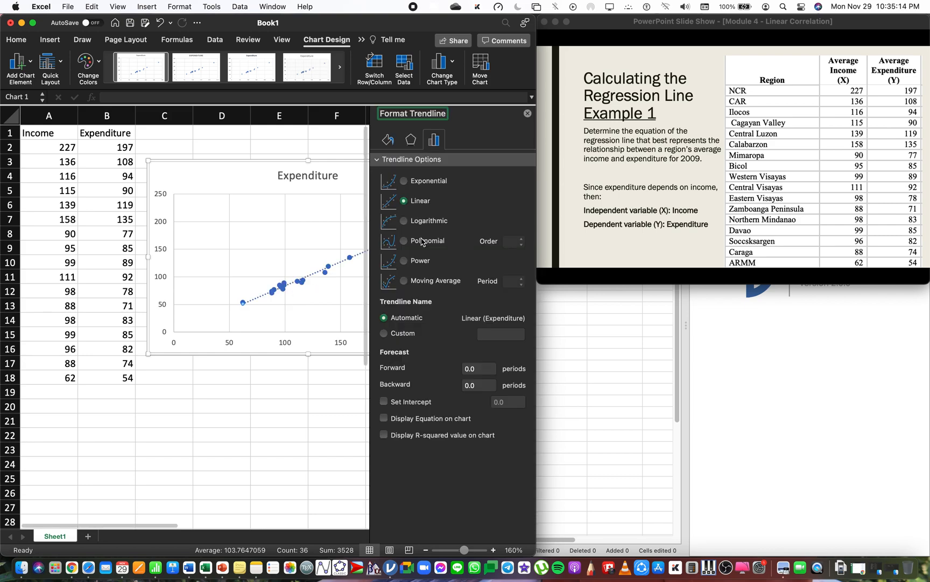
drag(538, 142, 641, 139)
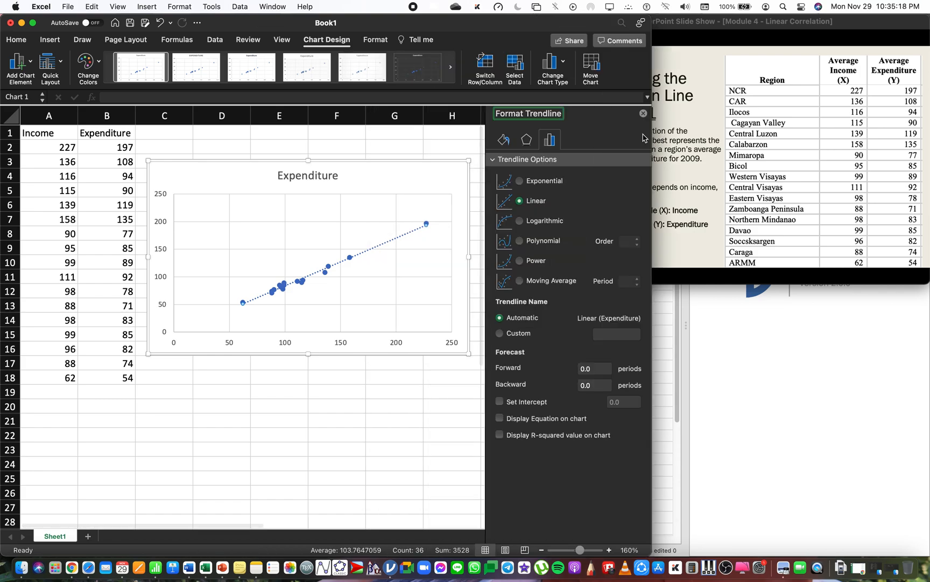
click(535, 183)
click(534, 202)
click(540, 222)
click(535, 202)
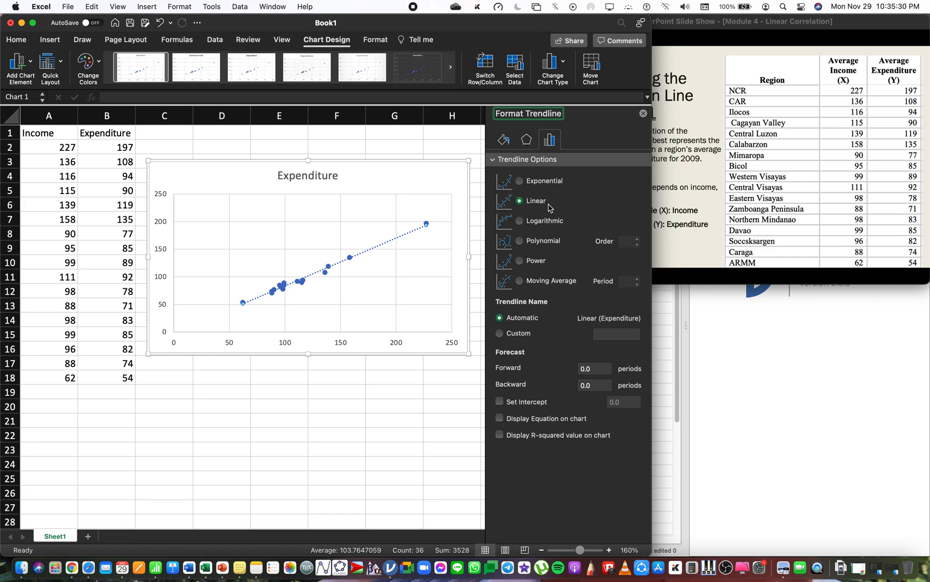
click(500, 419)
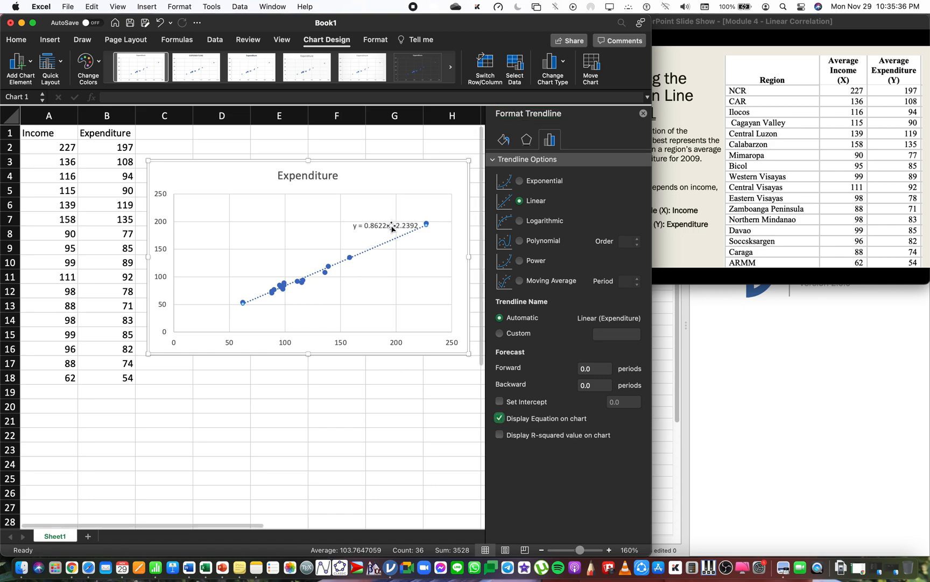
click(384, 225)
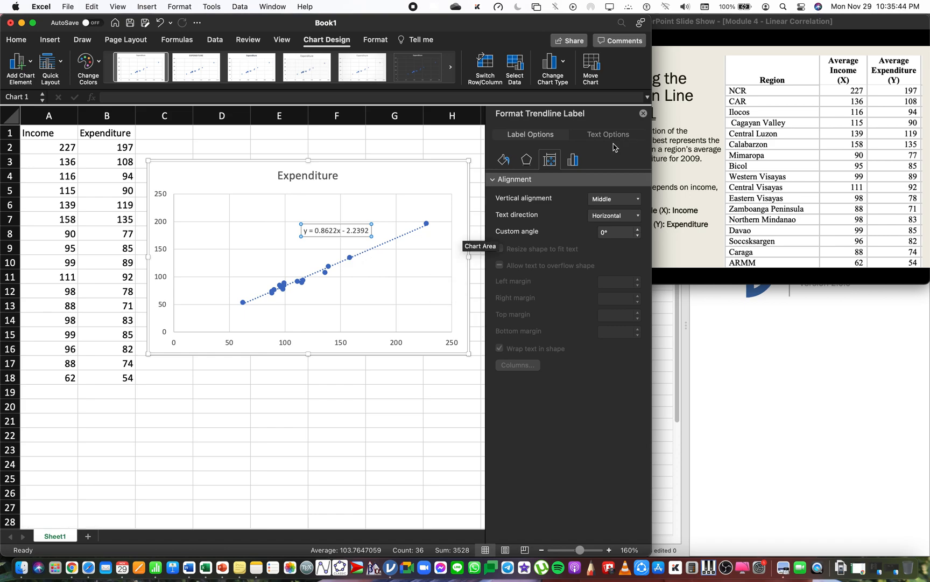
right_click(351, 258)
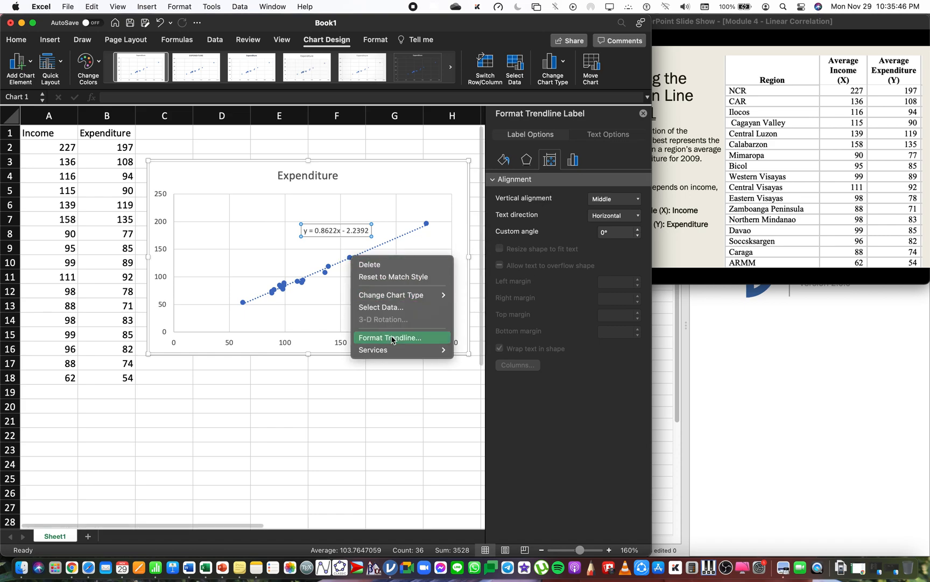
click(446, 227)
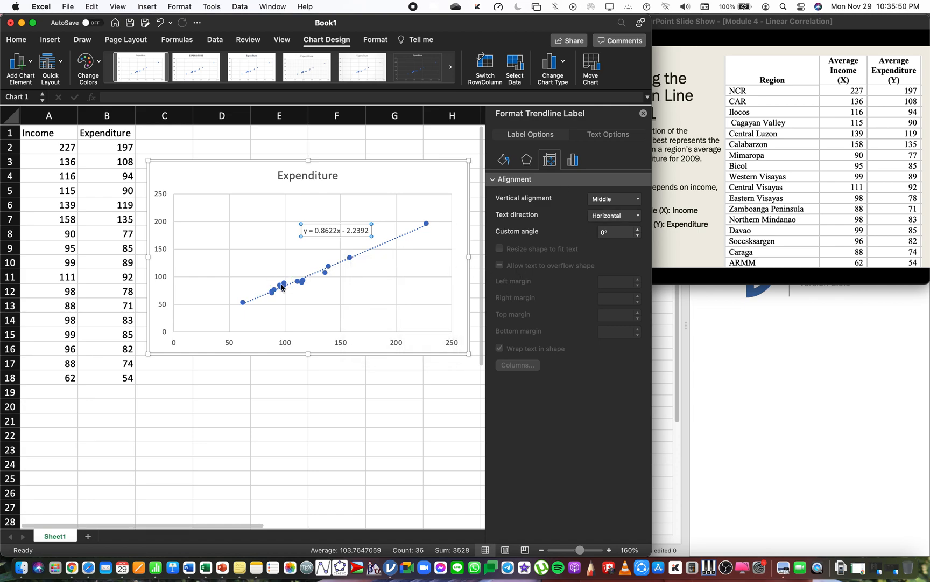
click(282, 285)
right_click(282, 284)
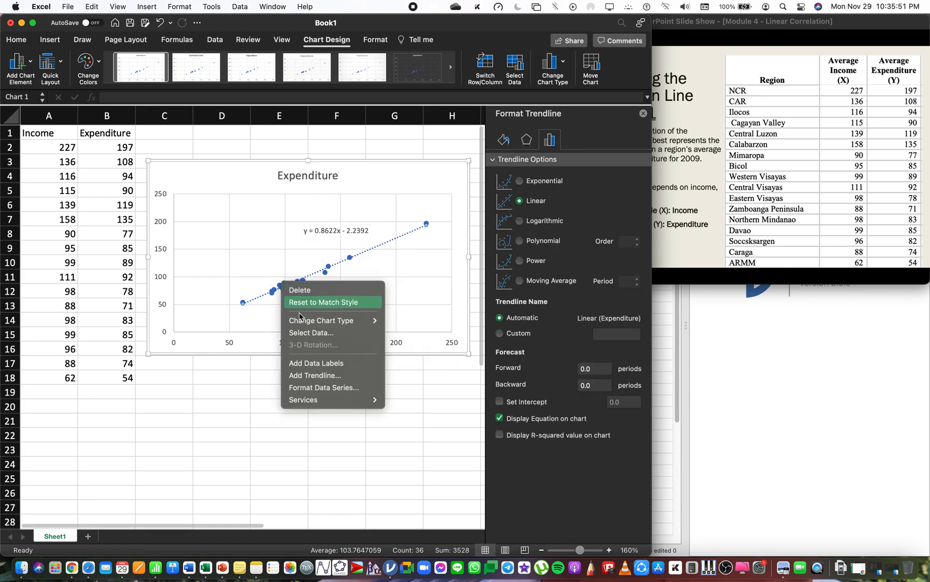
click(332, 387)
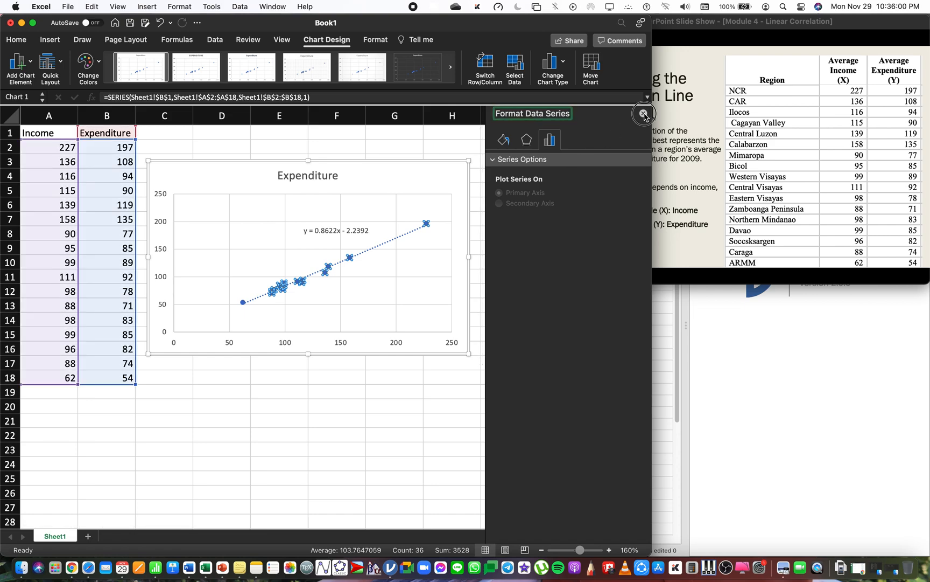
key(Escape)
Add another linear trendline to the data points, displaying both its equation and its R-squared value on the chart.
right_click(279, 283)
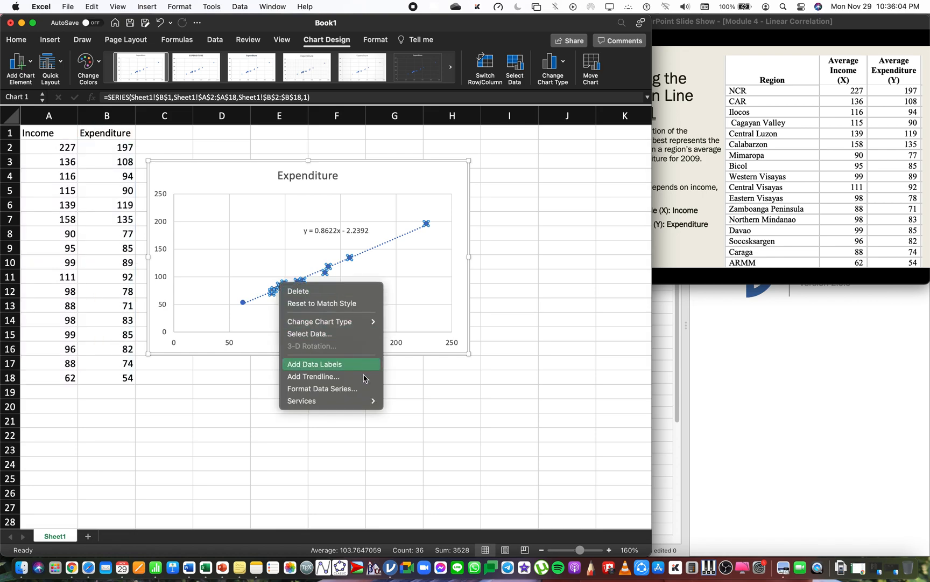
click(364, 380)
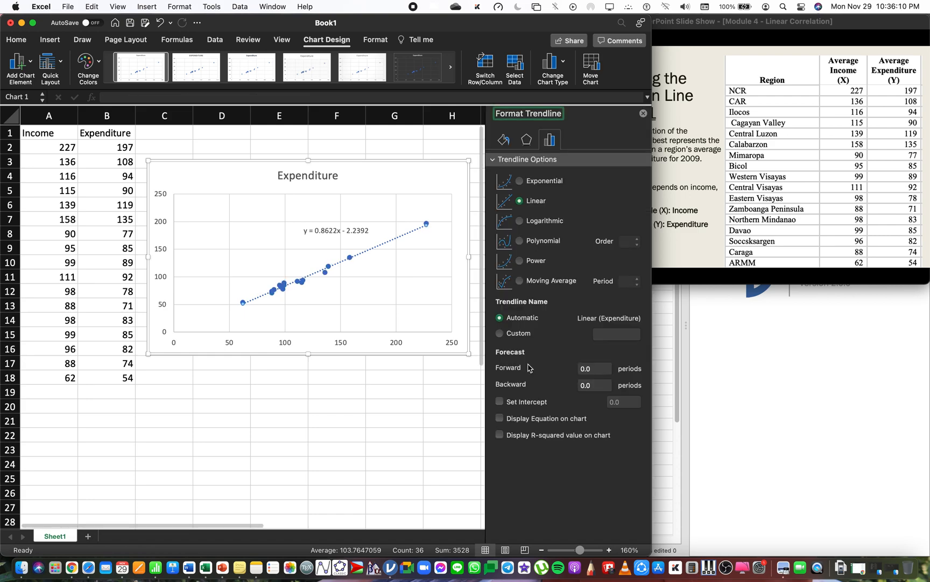
click(521, 423)
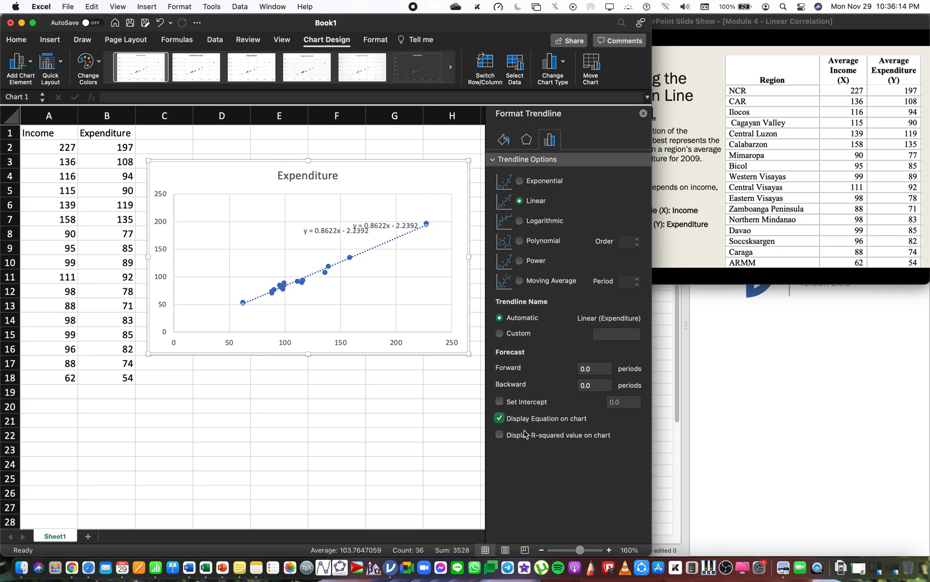
click(526, 438)
Delete the duplicate equation label and move the equation with R-squared clear of the trendline, near the plot's upper middle.
click(337, 230)
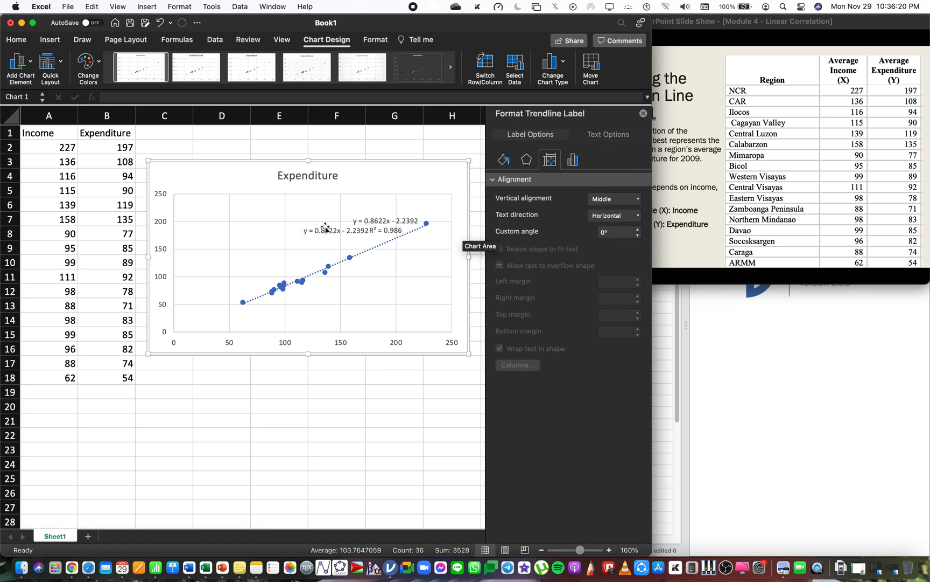
click(328, 228)
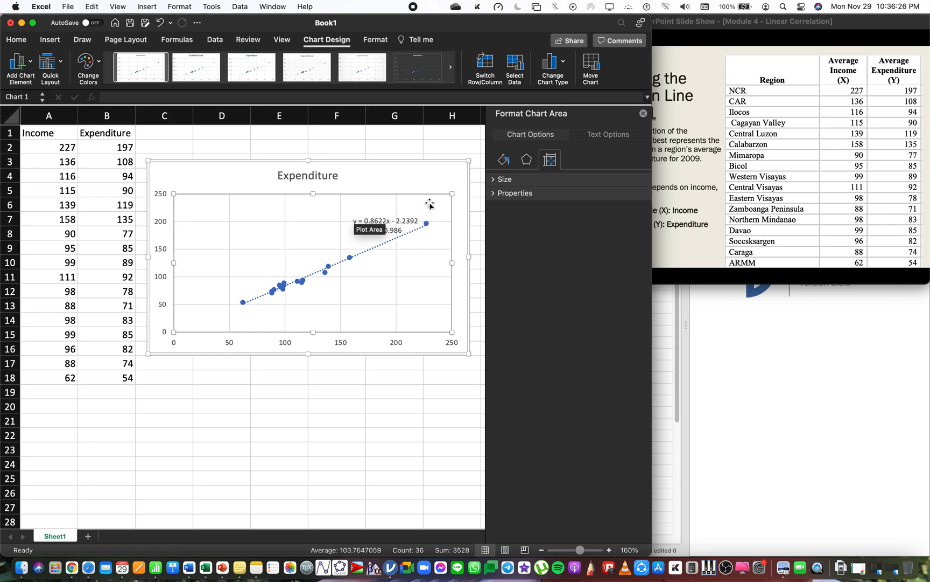
click(398, 220)
drag(399, 214, 345, 209)
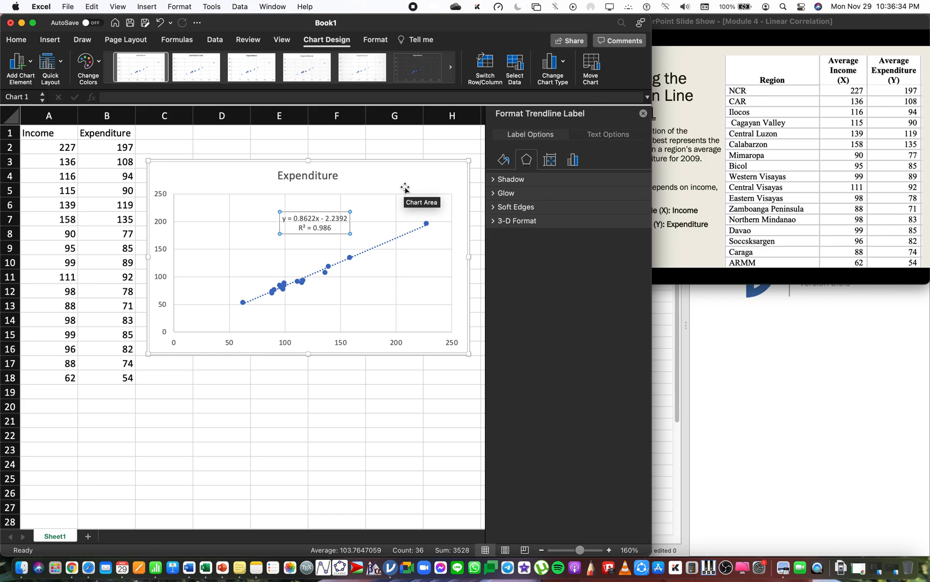
Switch to jamovi, place its window beside the Excel chart and show the empty data sheet.
click(661, 319)
drag(356, 141, 470, 144)
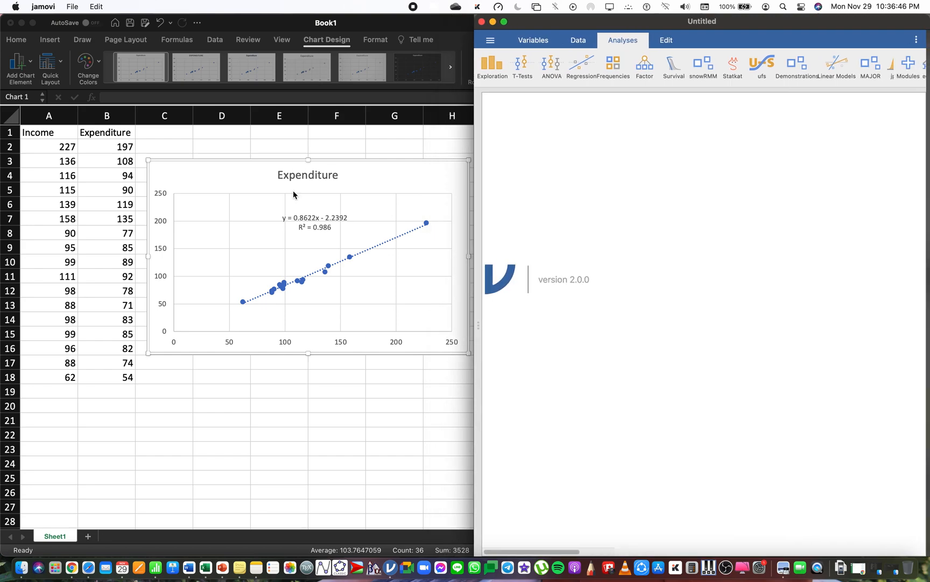
drag(477, 324, 679, 321)
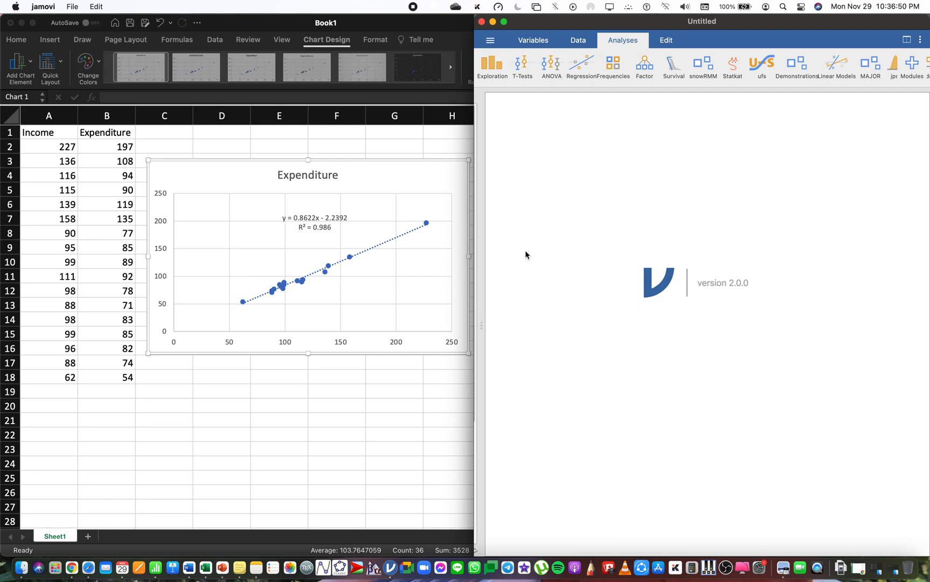
click(574, 41)
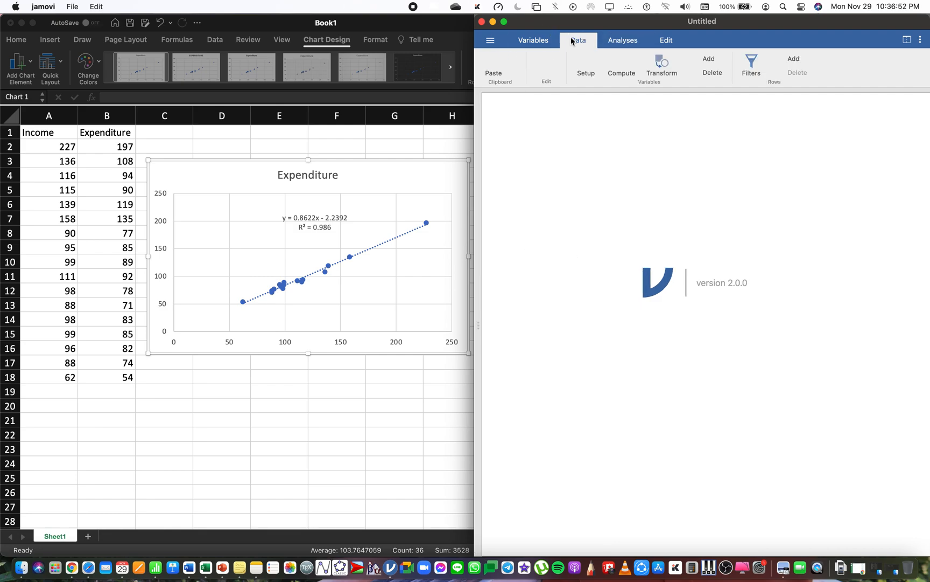
click(477, 300)
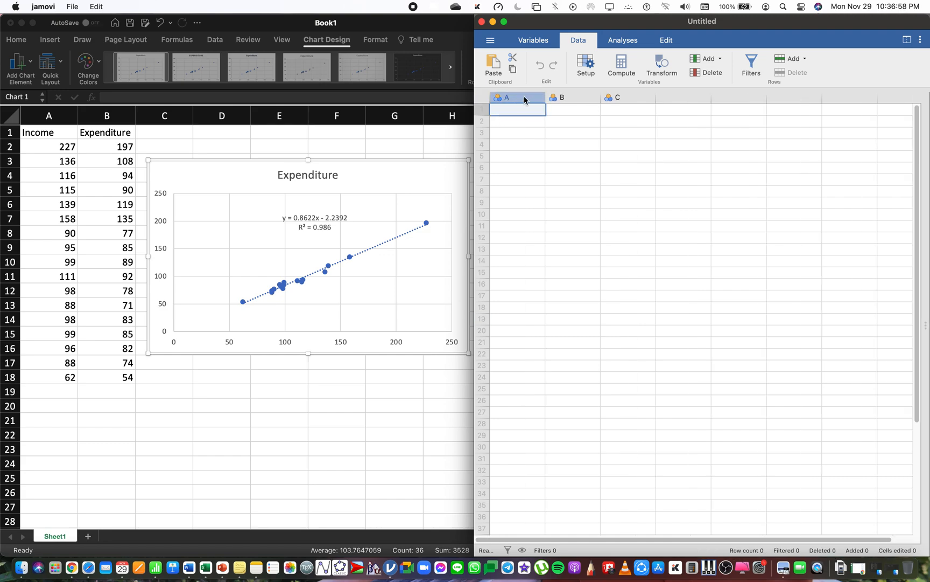
Rename data variables A and B to Income and Expenditures and close the variable setup.
click(693, 119)
text(Income)
key(Return)
key(Tab)
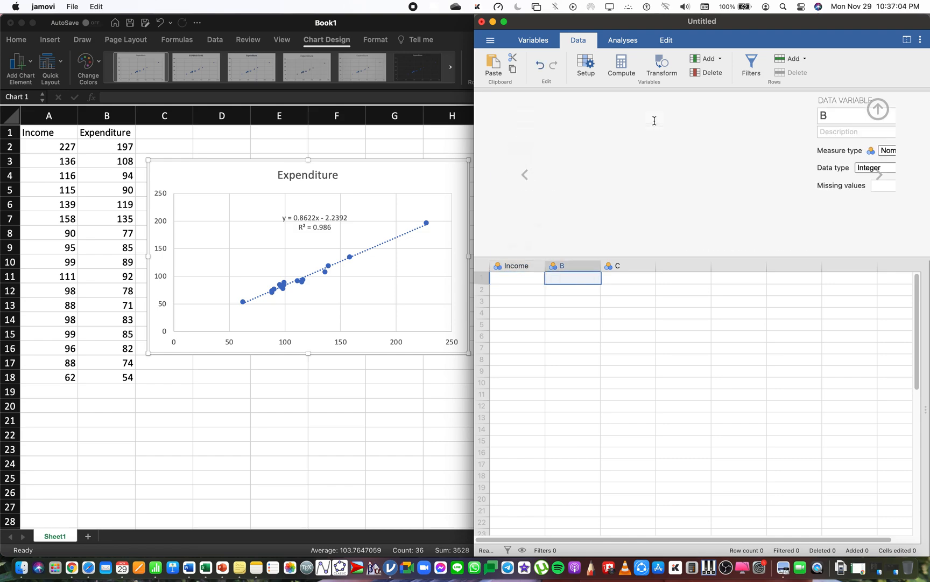
text(Expenditures)
key(Return)
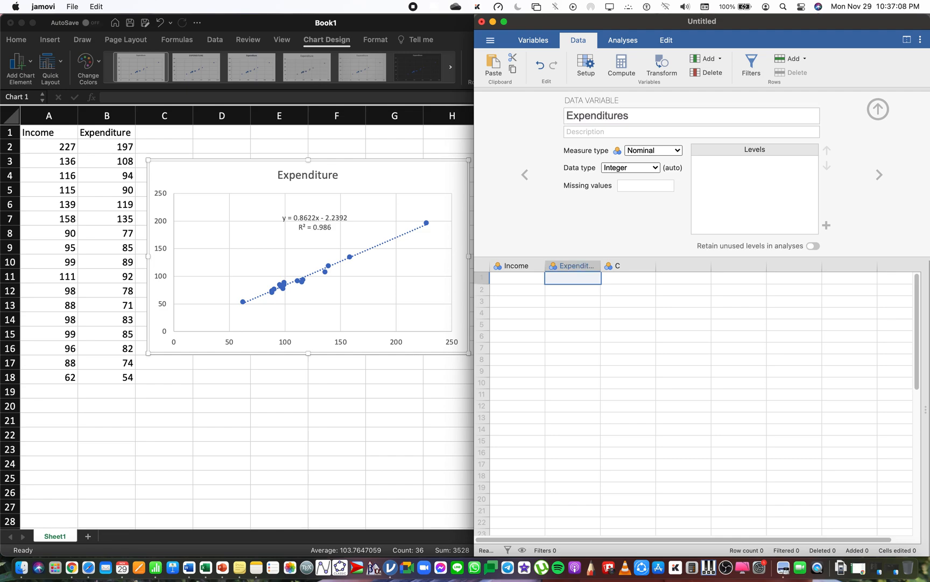
click(878, 110)
Copy the values in A2:B18 of the Excel sheet into jamovi's Income and Expenditures columns, starting at row 1.
click(61, 148)
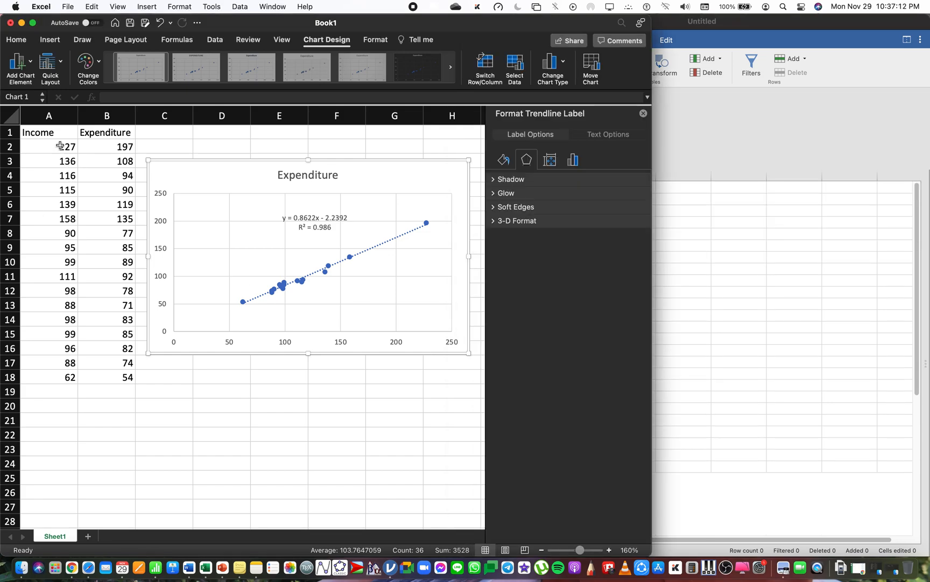
shift+click(119, 377)
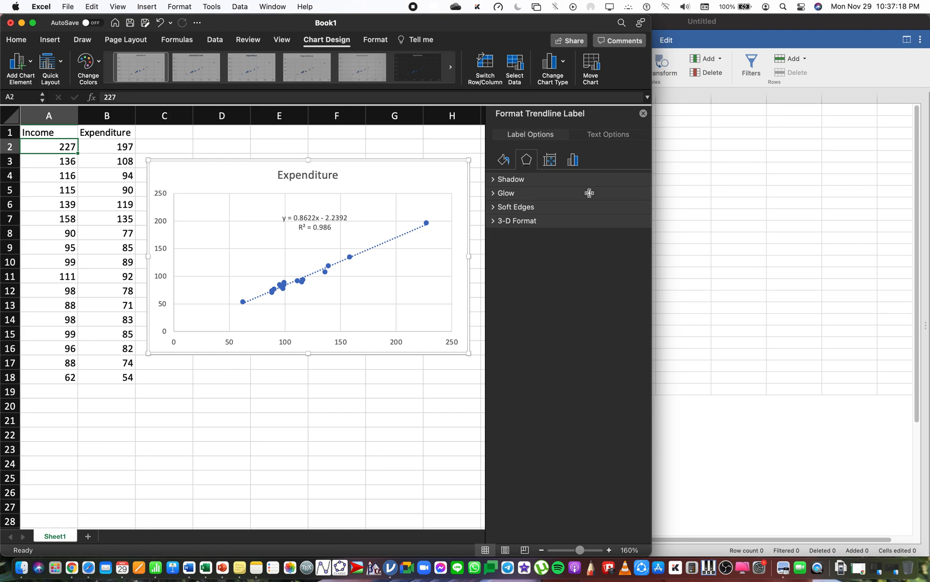
key(super+c)
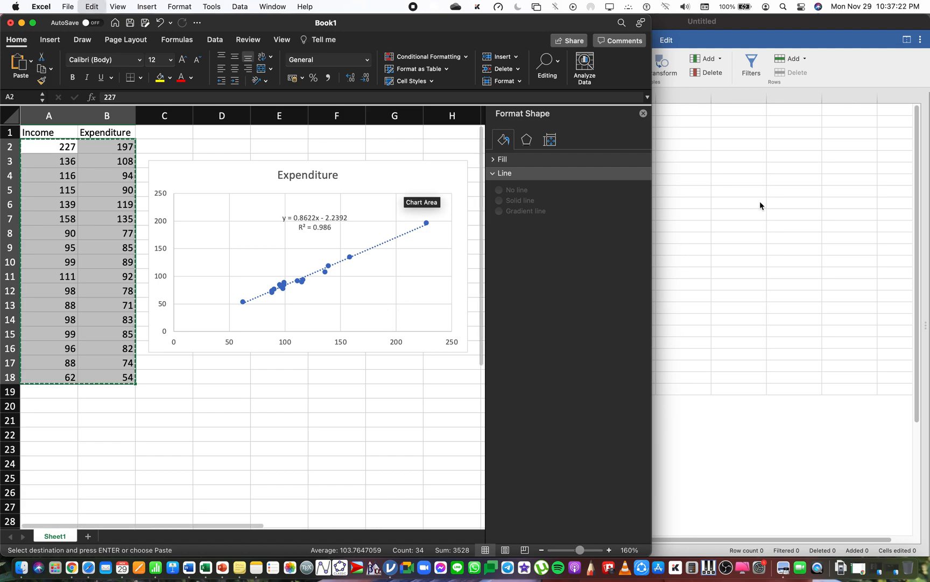
click(759, 202)
click(525, 109)
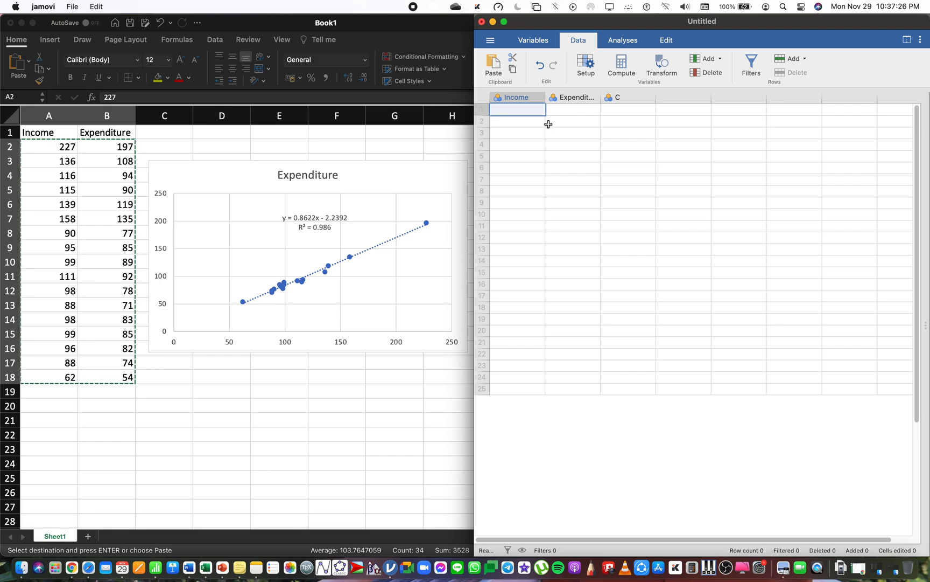
key(super+v)
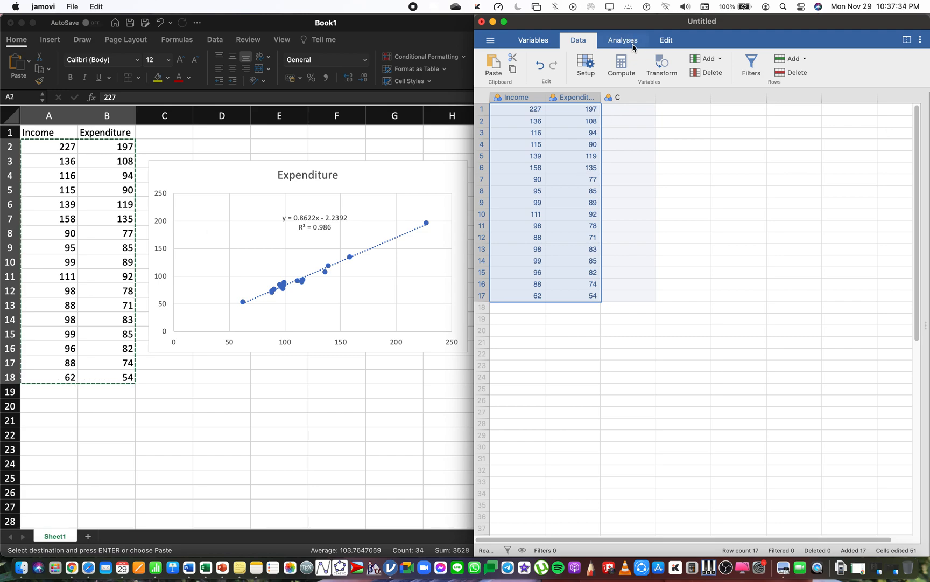
Start a Linear Regression analysis on the pasted data and widen the jamovi window to fit its options beside the results.
click(634, 48)
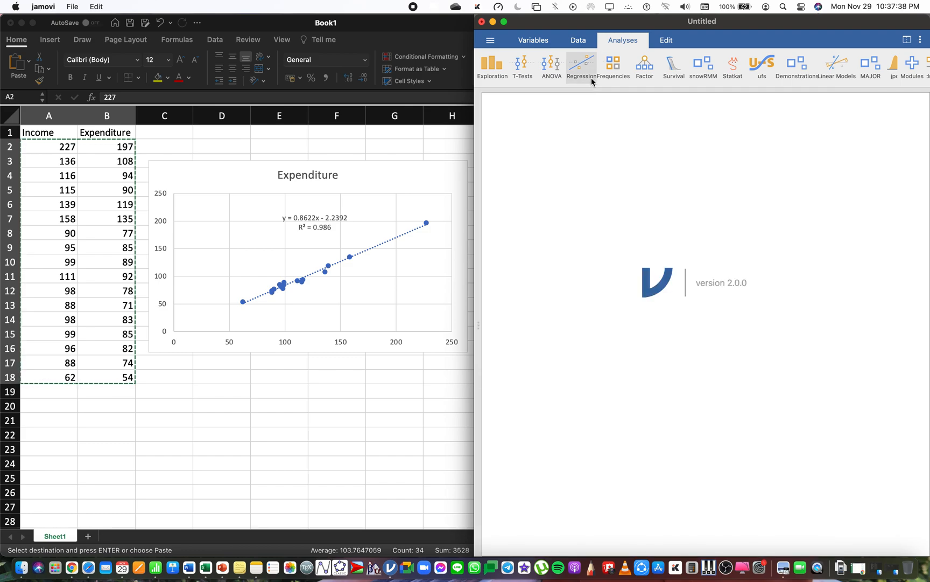
click(591, 79)
drag(425, 296, 386, 297)
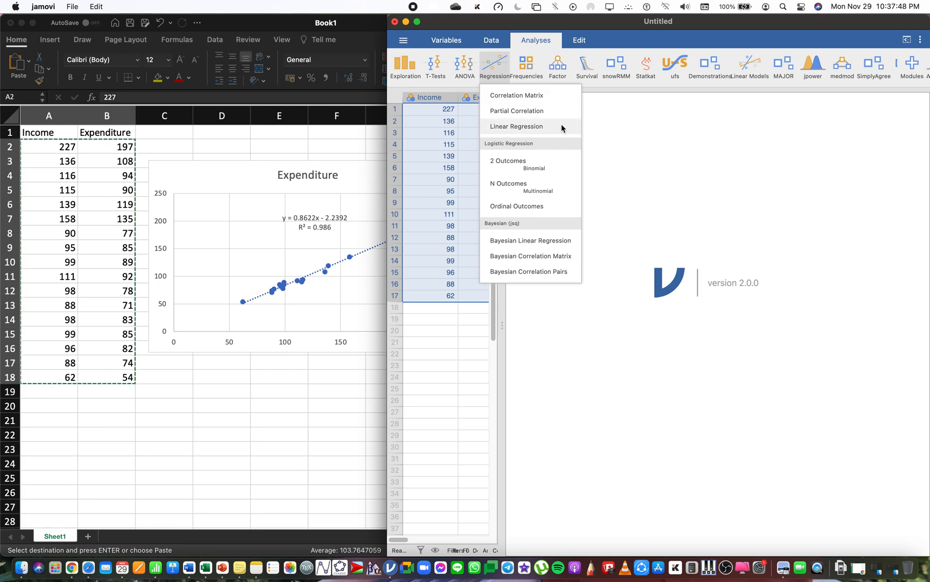
click(561, 127)
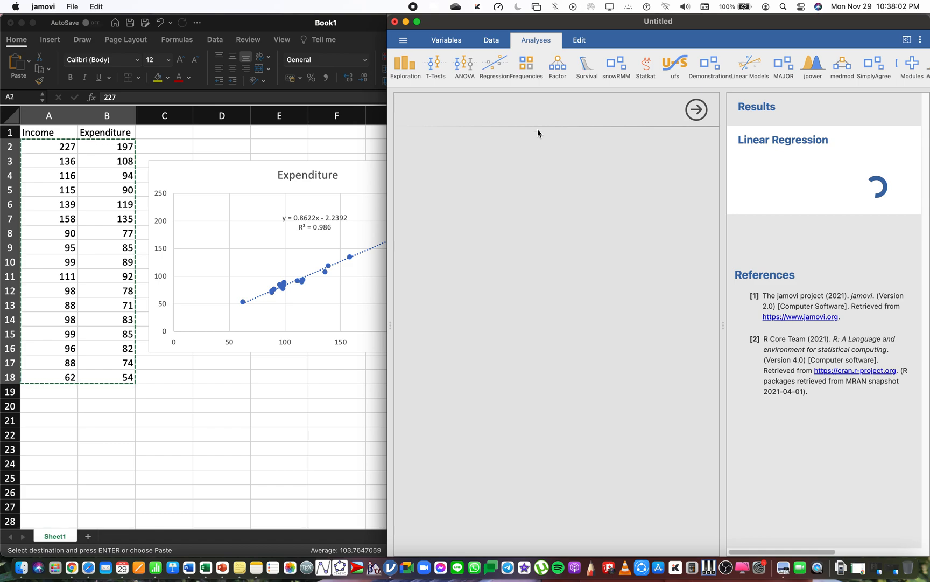
drag(386, 150, 372, 151)
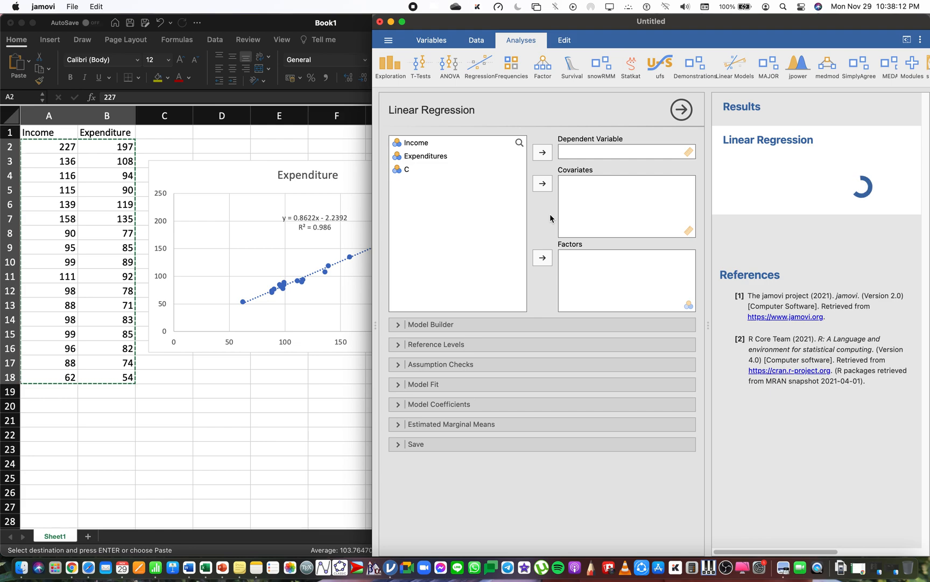
click(398, 325)
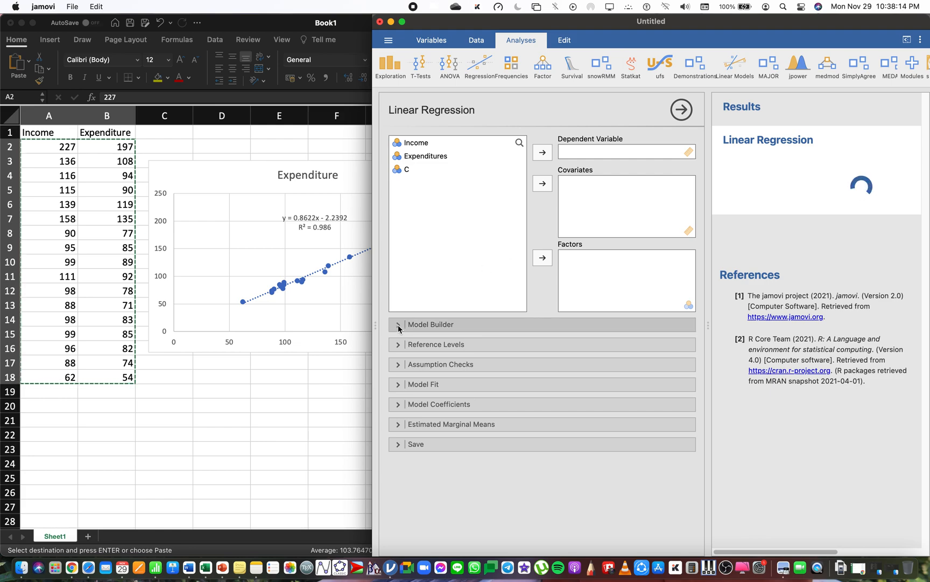
click(399, 324)
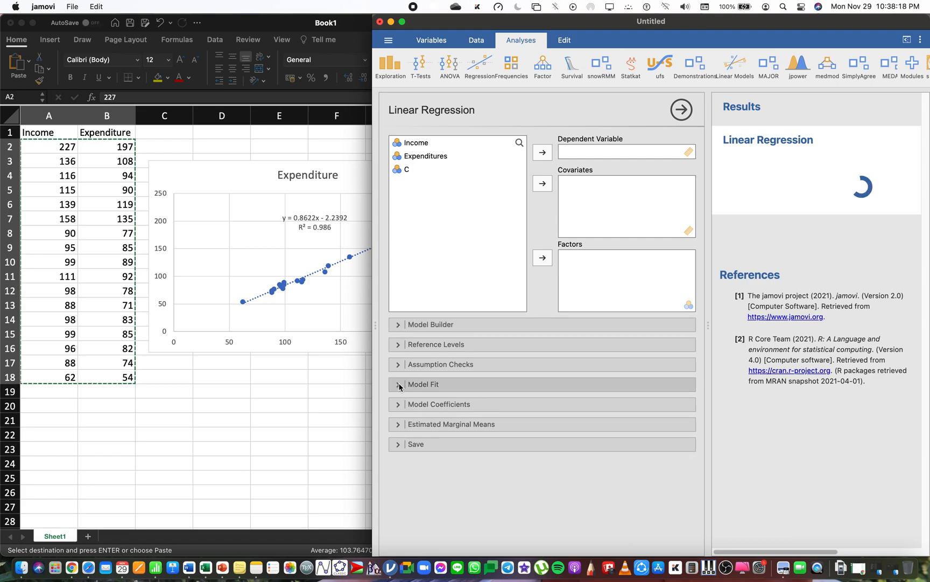
click(488, 67)
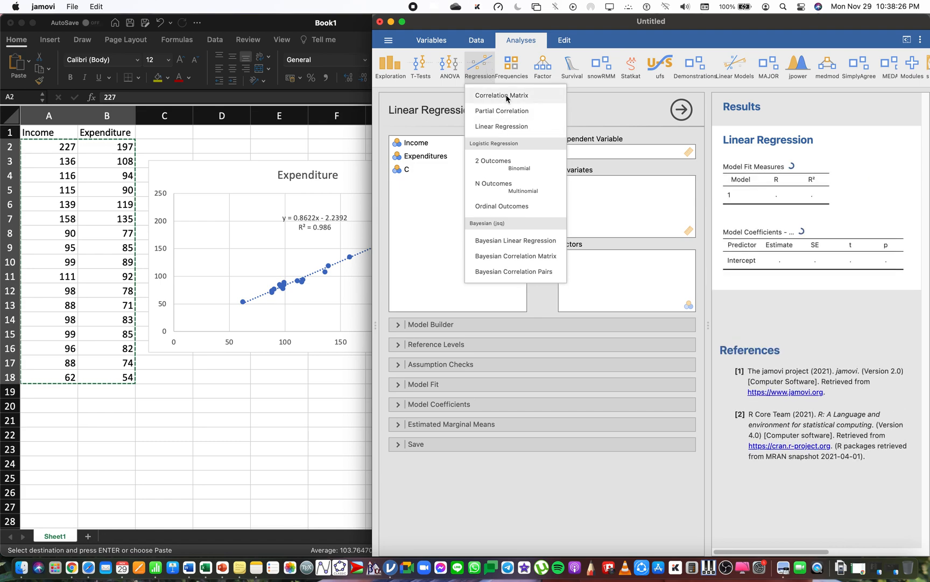
click(585, 103)
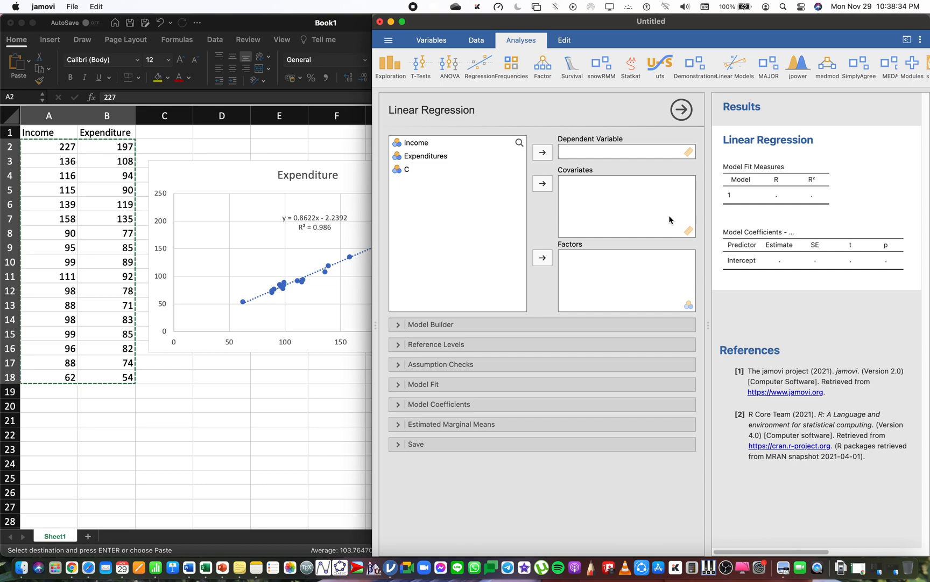
Assign Expenditures as the dependent variable and Income as the covariate of the linear regression.
click(442, 144)
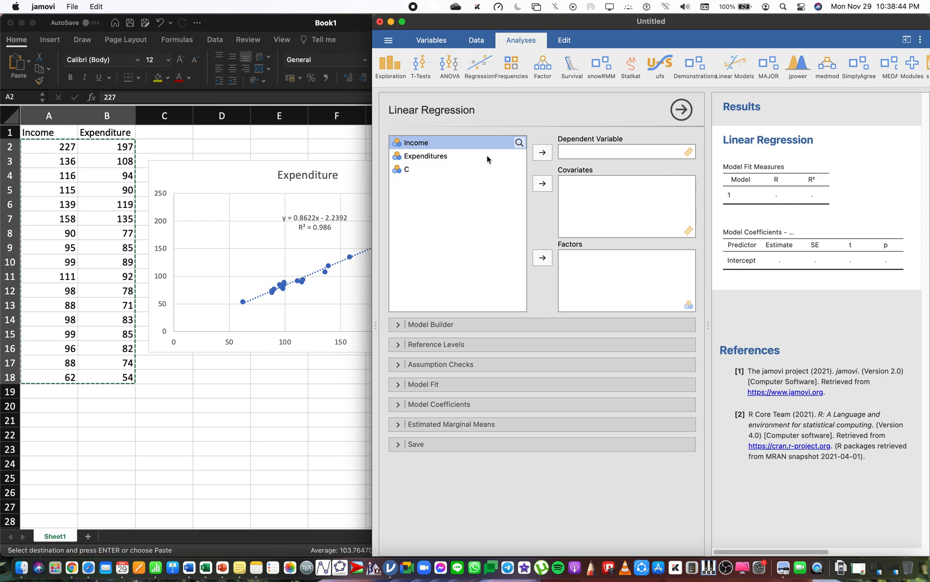
click(503, 159)
drag(478, 156, 594, 151)
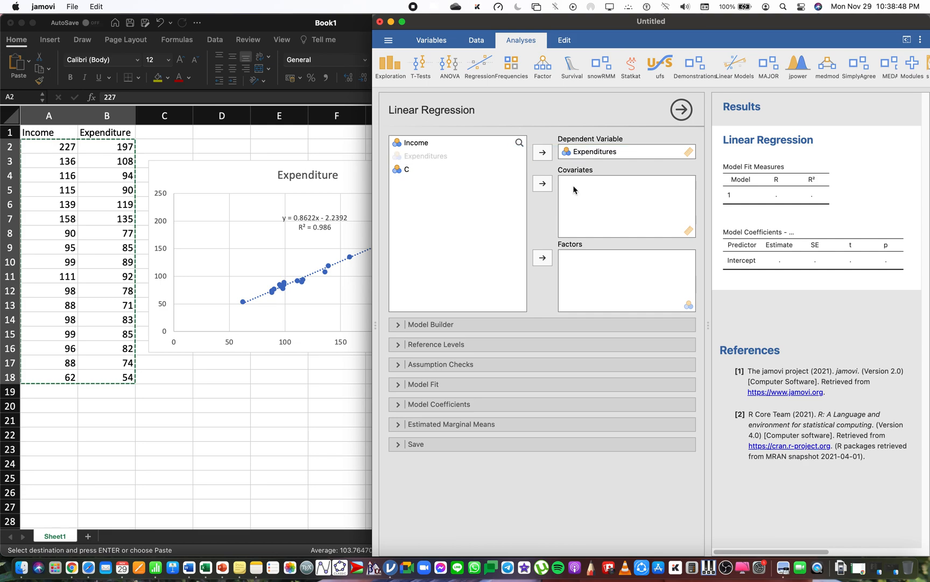
drag(454, 146, 619, 205)
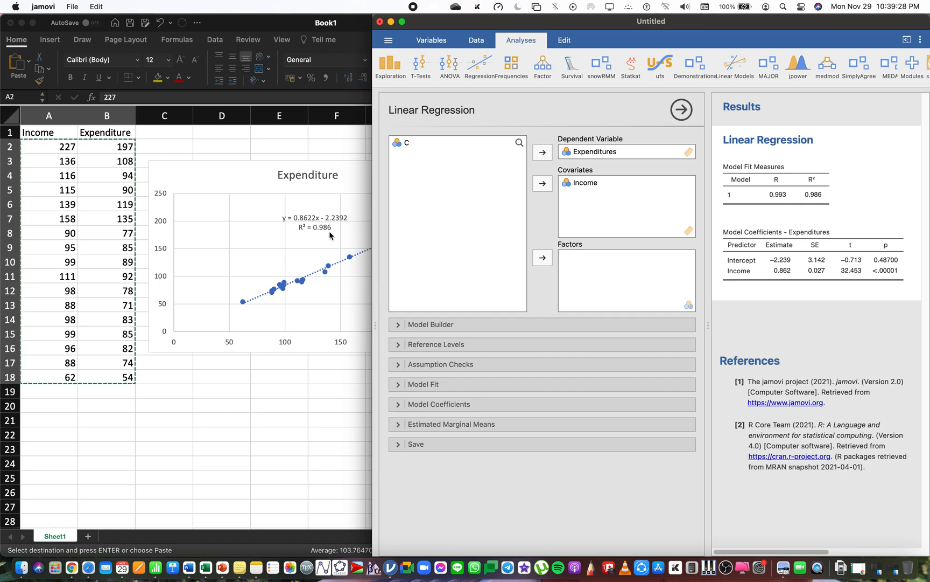
Switch to Excel, close the Format Shape pane and narrow the window so the chart's equation and jamovi's results show side by side.
click(334, 261)
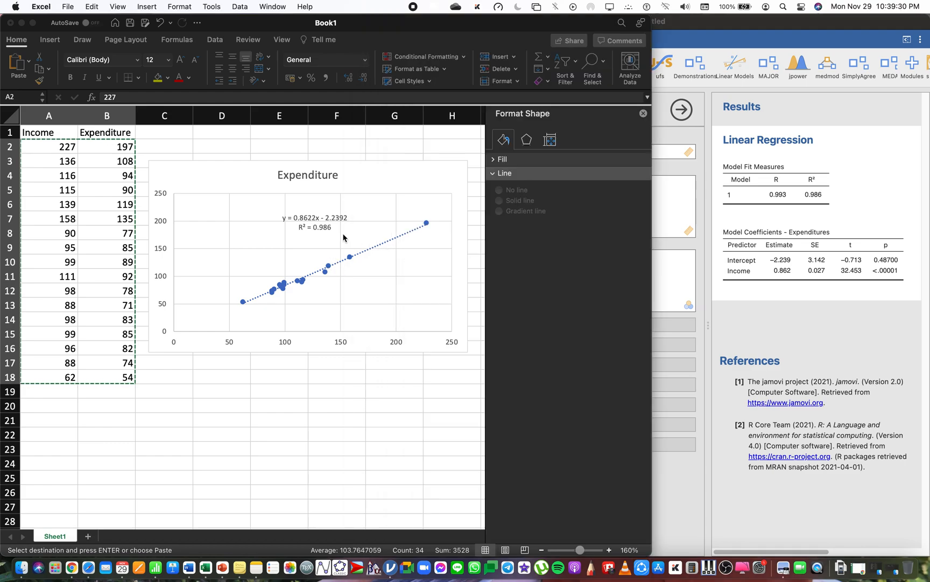
click(644, 113)
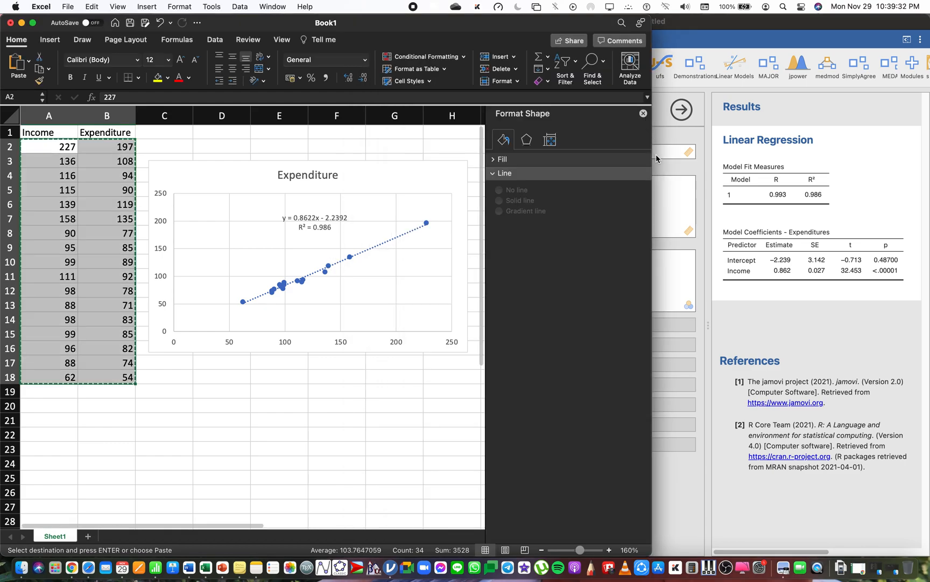
click(643, 113)
drag(652, 155, 475, 174)
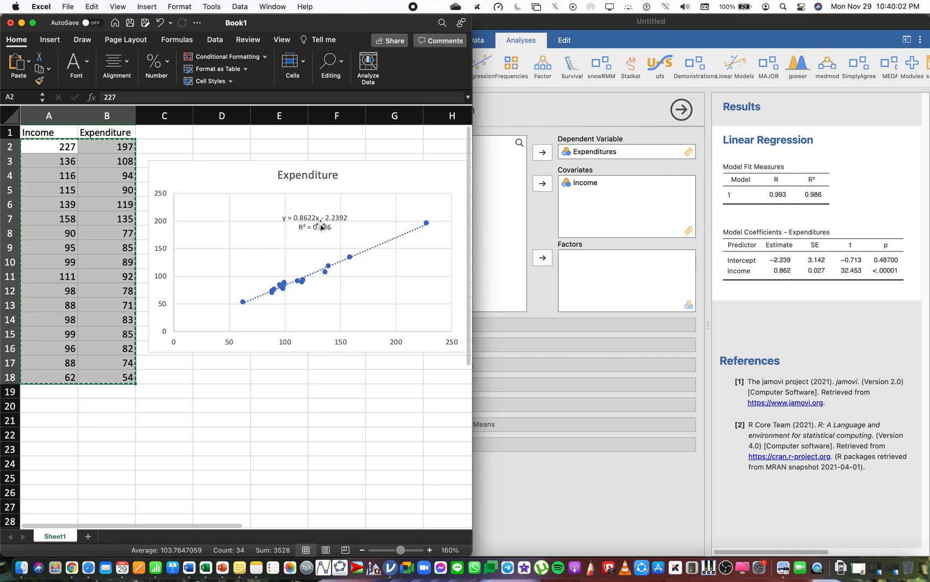
click(349, 218)
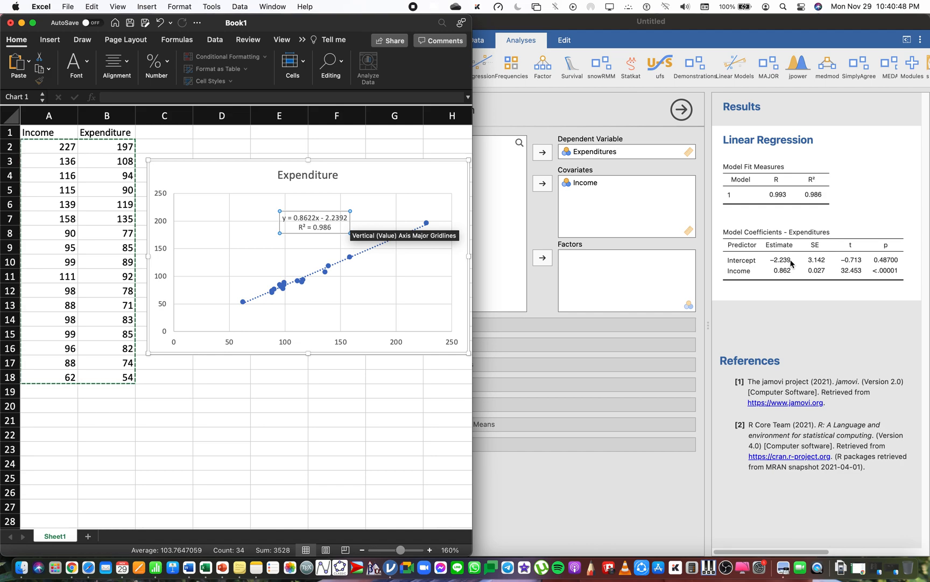
Switch back to jamovi and add the note "y=0.862x+(-2.239)=0.862x-2.239" below the Model Coefficients table.
click(497, 88)
click(485, 67)
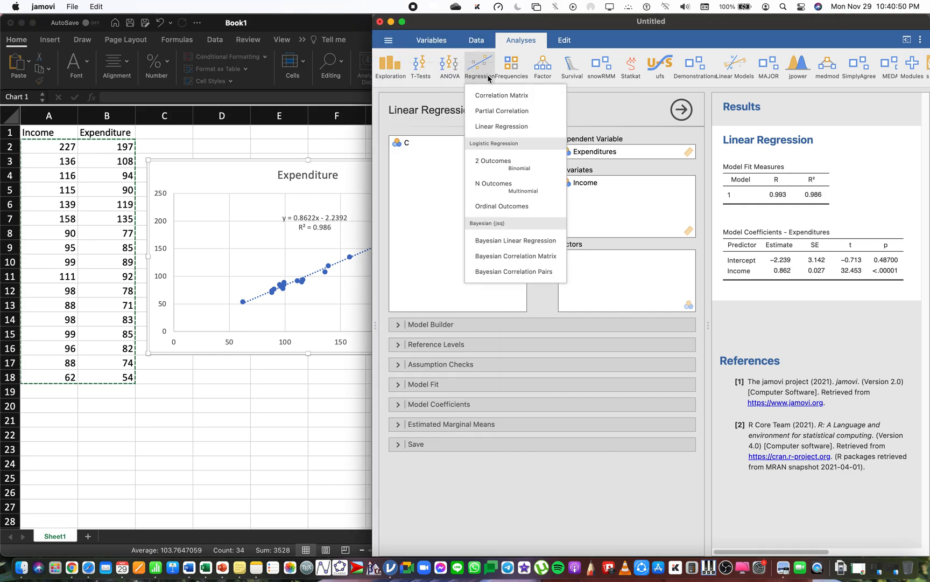
click(606, 121)
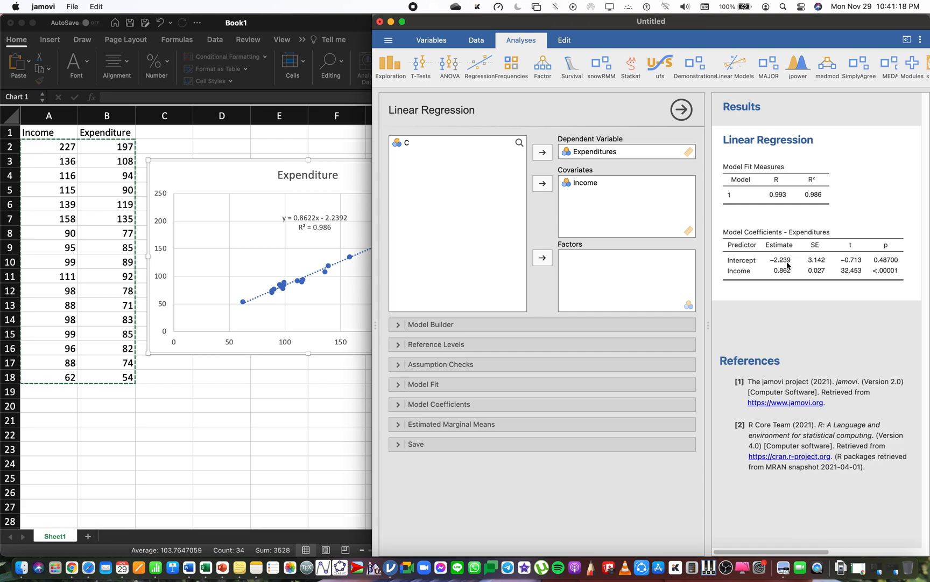
click(779, 290)
text(y=0)
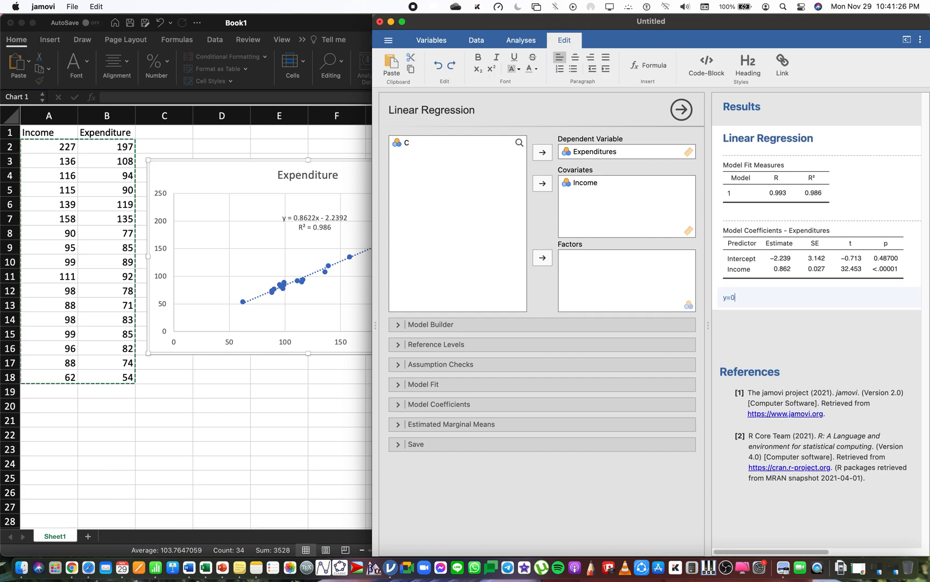
text(.862x+(-2.239)=0.862x-2.239)
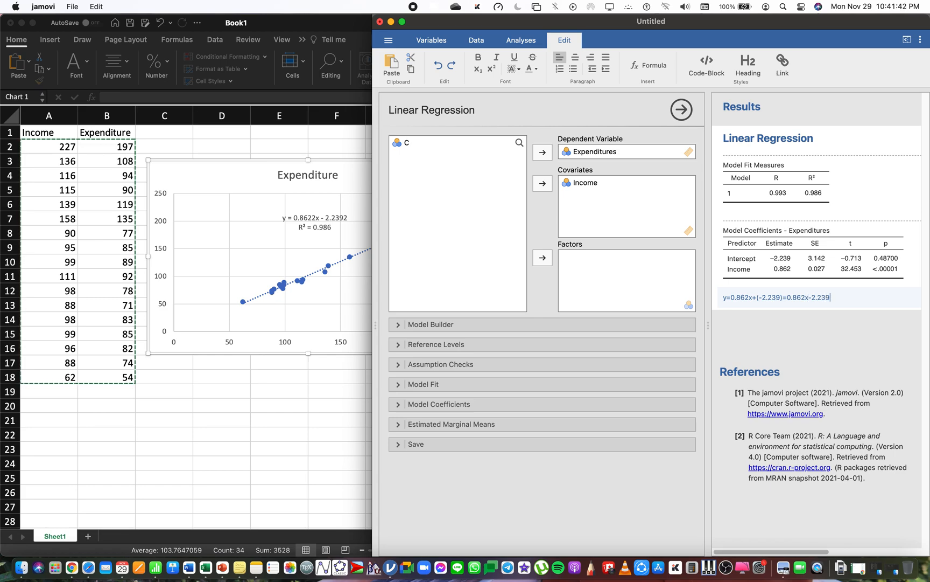
Return to Excel to compare the chart's trendline equation with the jamovi note, and leave the chart by selecting cell G19.
click(283, 215)
click(348, 223)
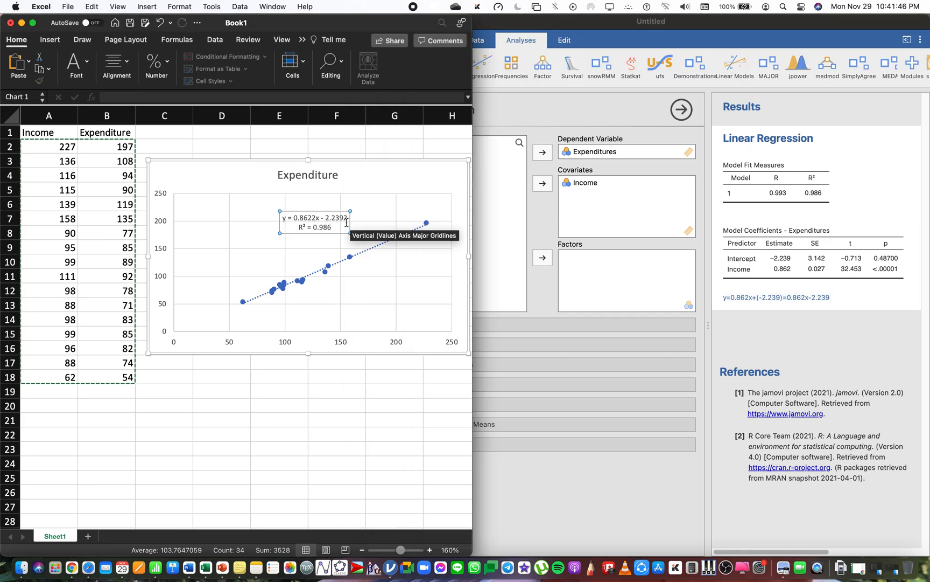
click(376, 212)
click(380, 386)
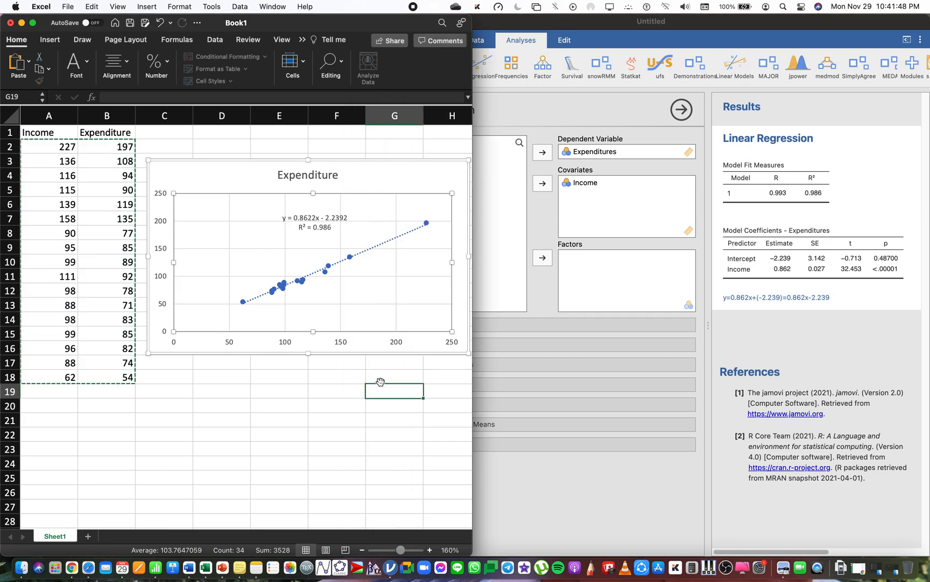